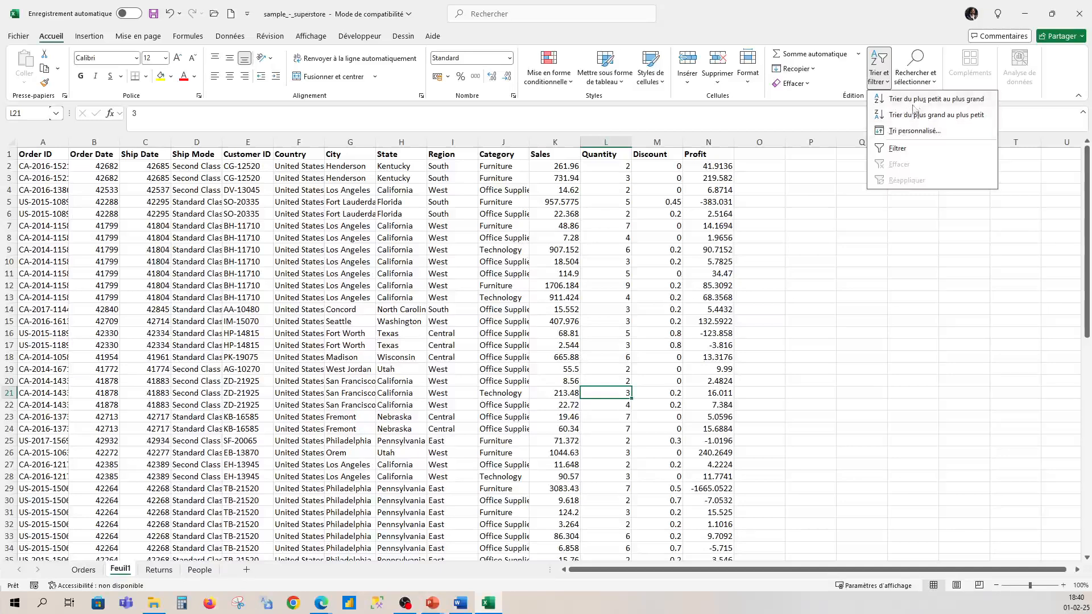
Step: Add filter controls to the header row of the data and view the Order ID column's filter options
key(Escape)
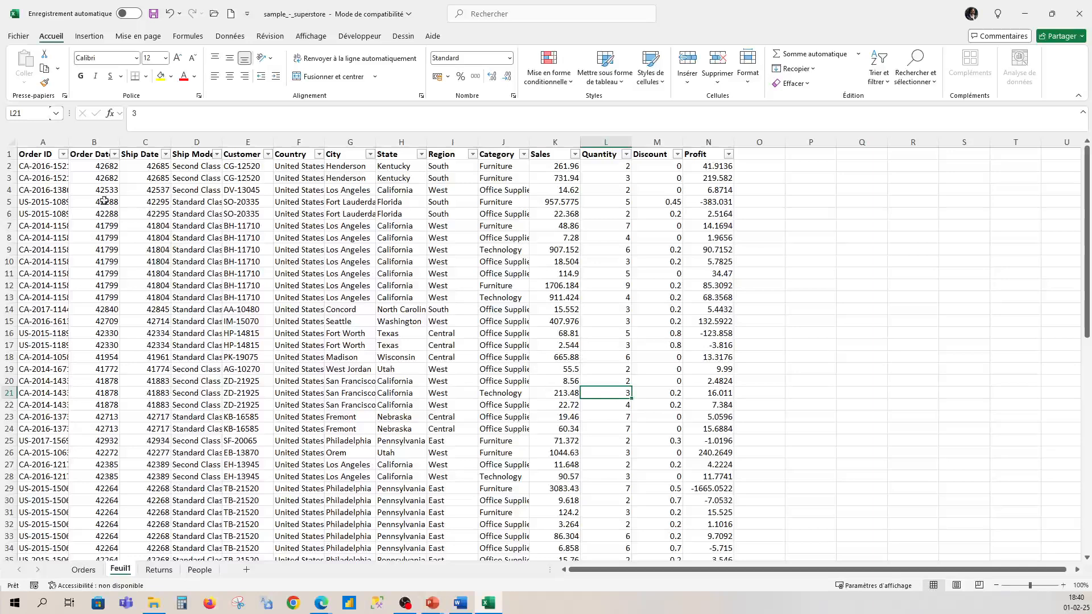
click(63, 154)
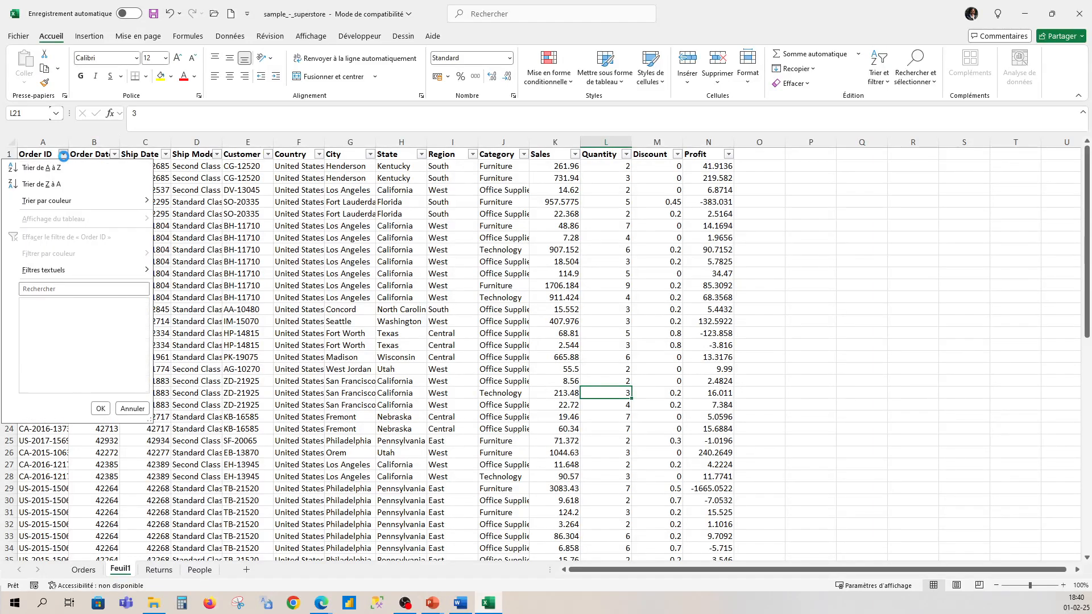
click(851, 329)
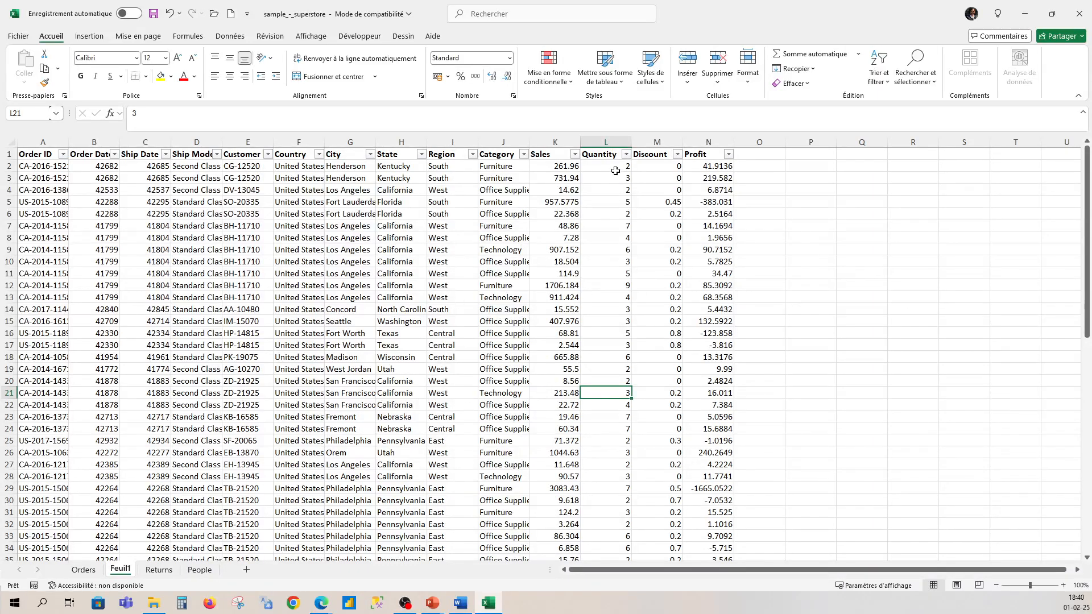
Step: Examine the Quantity column's sorting options, including the custom sort settings, and the values listed in the Sales column's filter
click(626, 155)
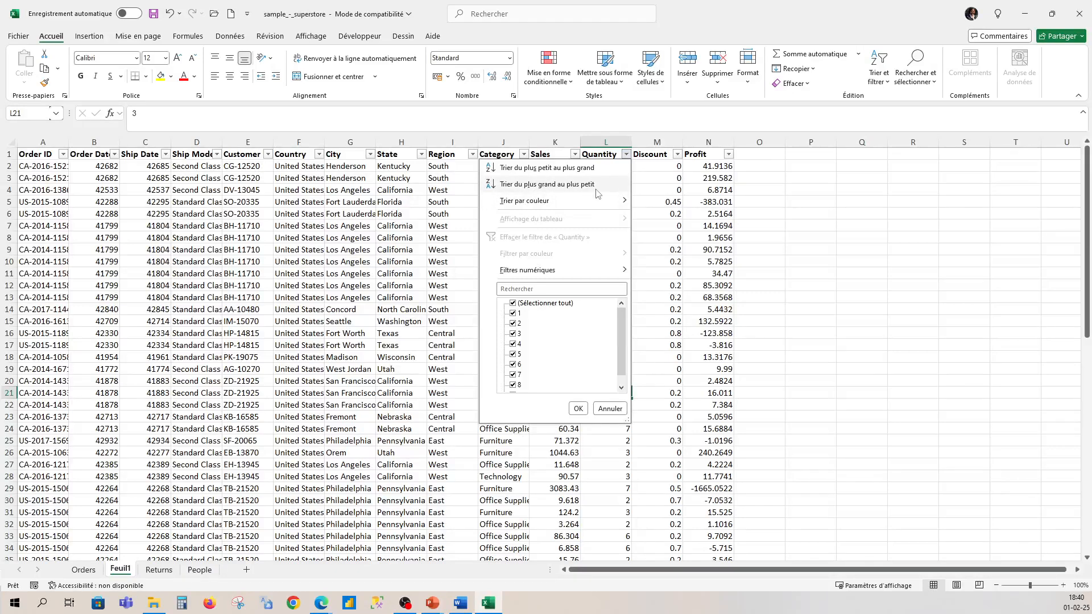
mouse_move(564, 207)
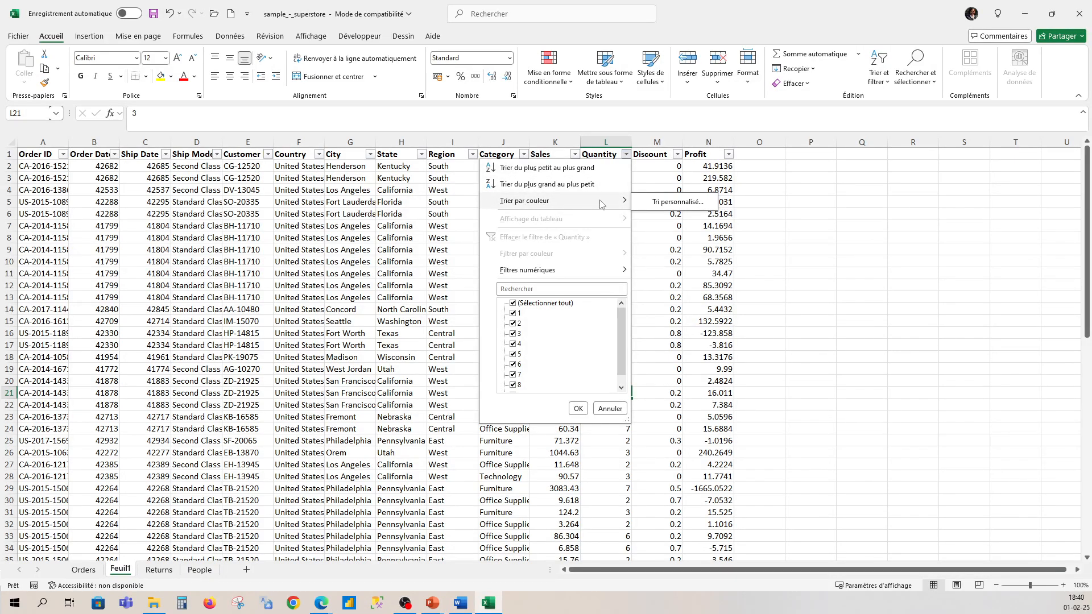
click(695, 202)
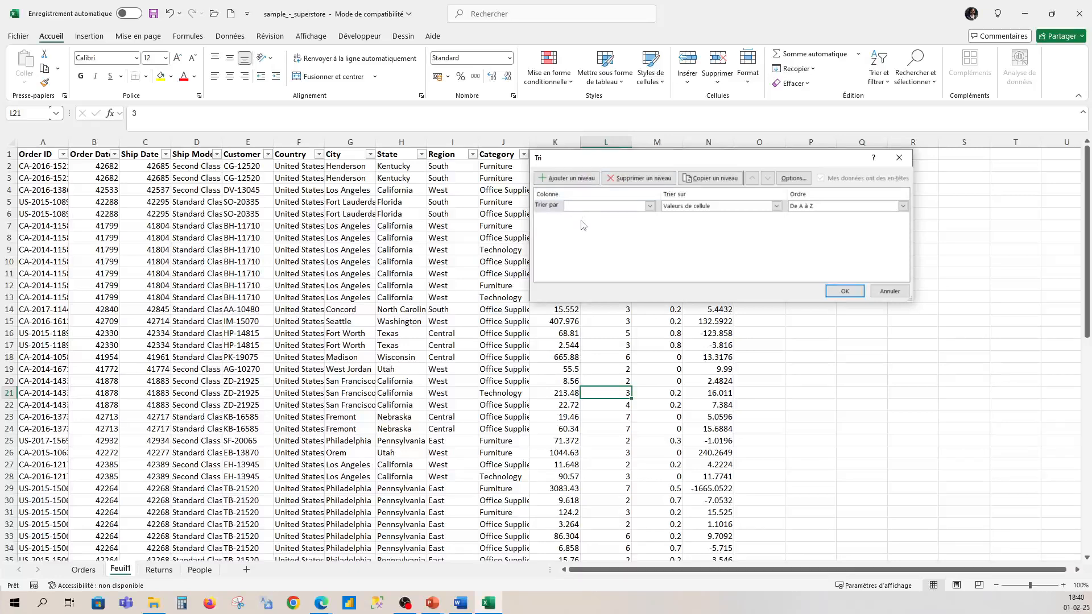
click(899, 157)
click(575, 154)
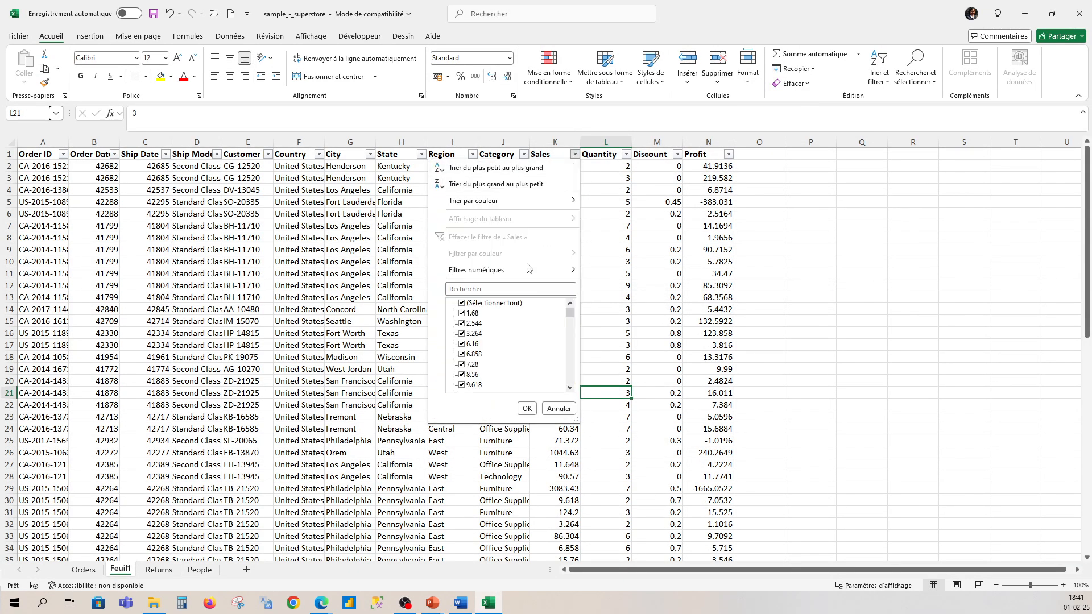
mouse_move(481, 273)
scroll(467, 336, down, 5)
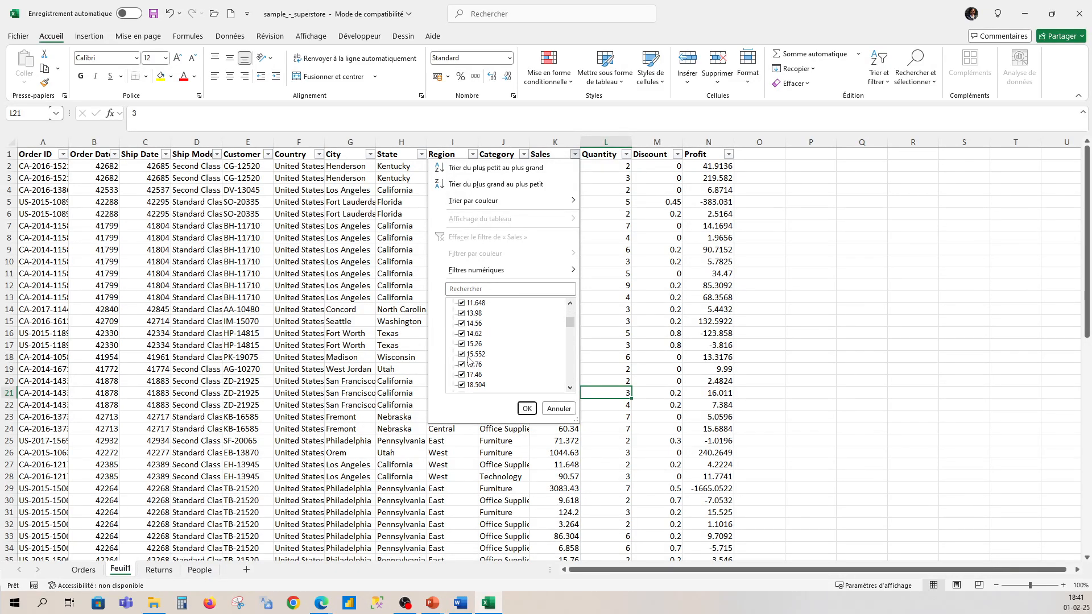
scroll(468, 368, down, 10)
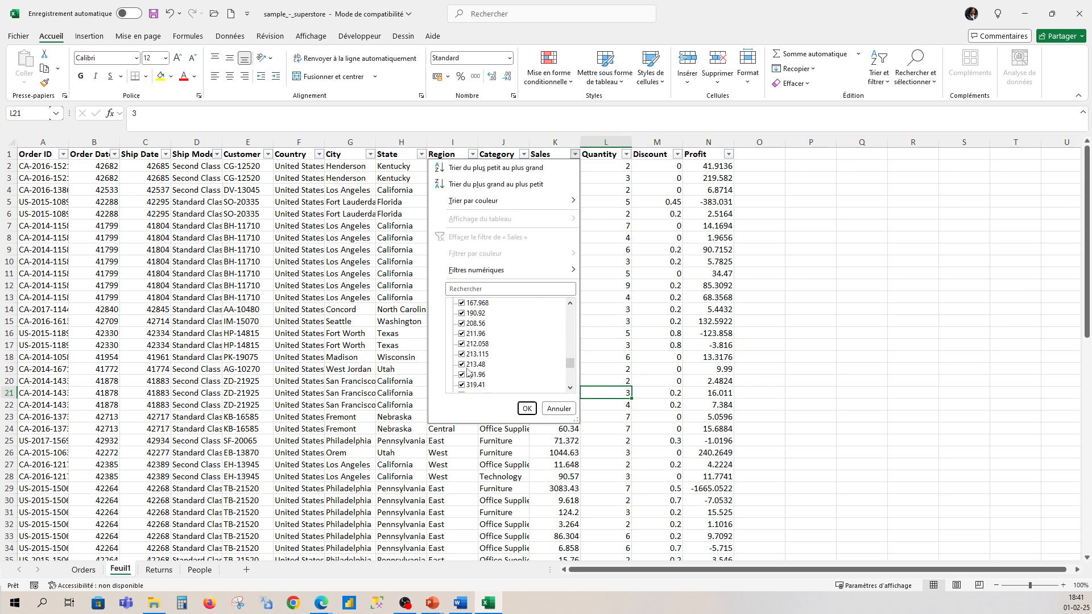
scroll(468, 372, up, 6)
click(527, 408)
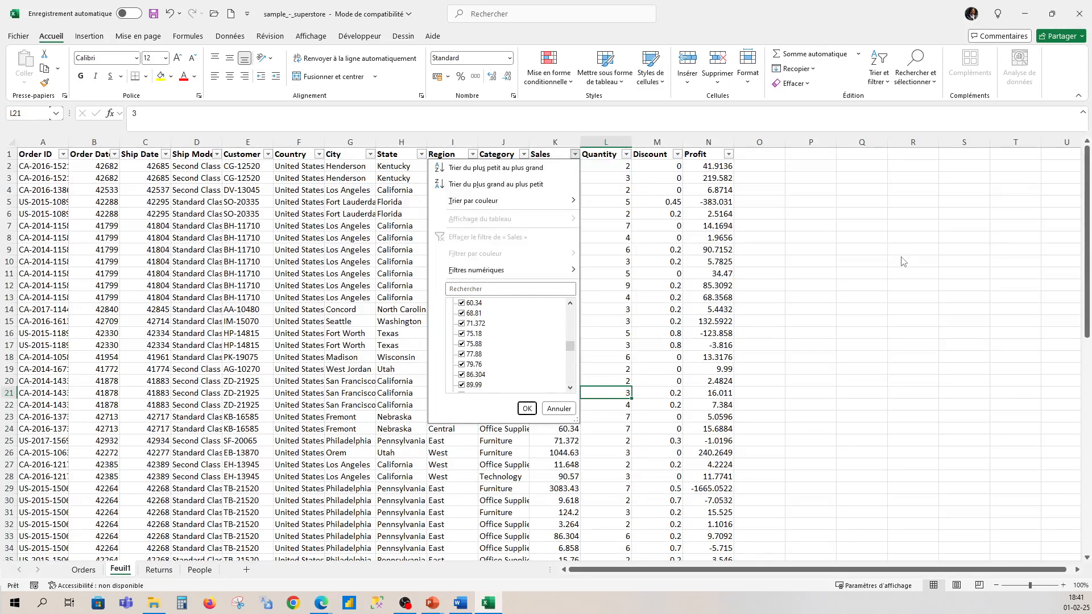
Step: Filter the City column to show only the Chicago rows
click(370, 154)
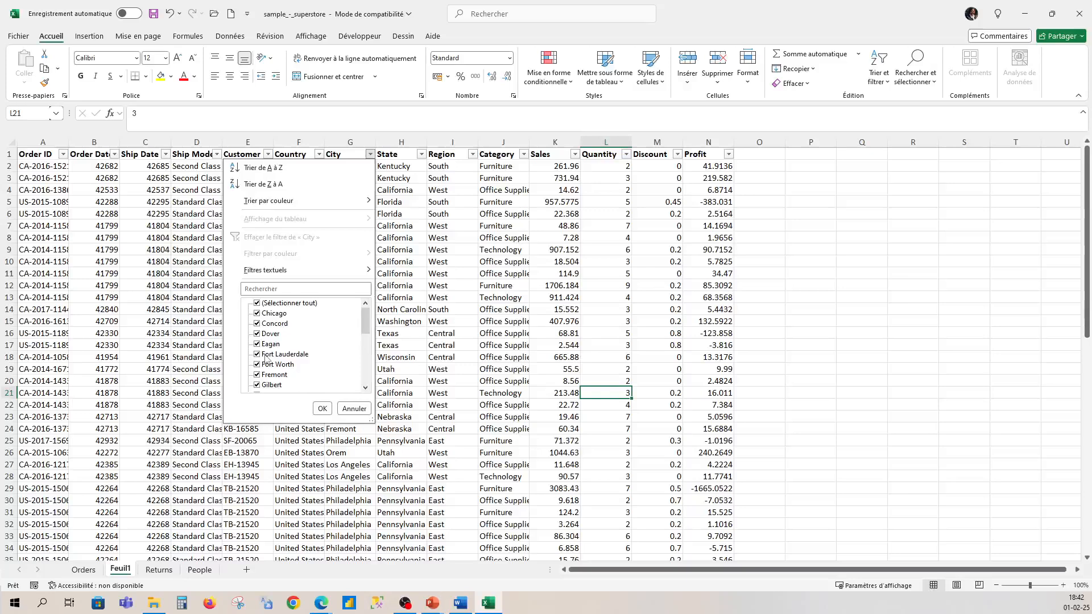
scroll(264, 355, down, 3)
scroll(263, 350, up, 3)
click(256, 304)
click(256, 314)
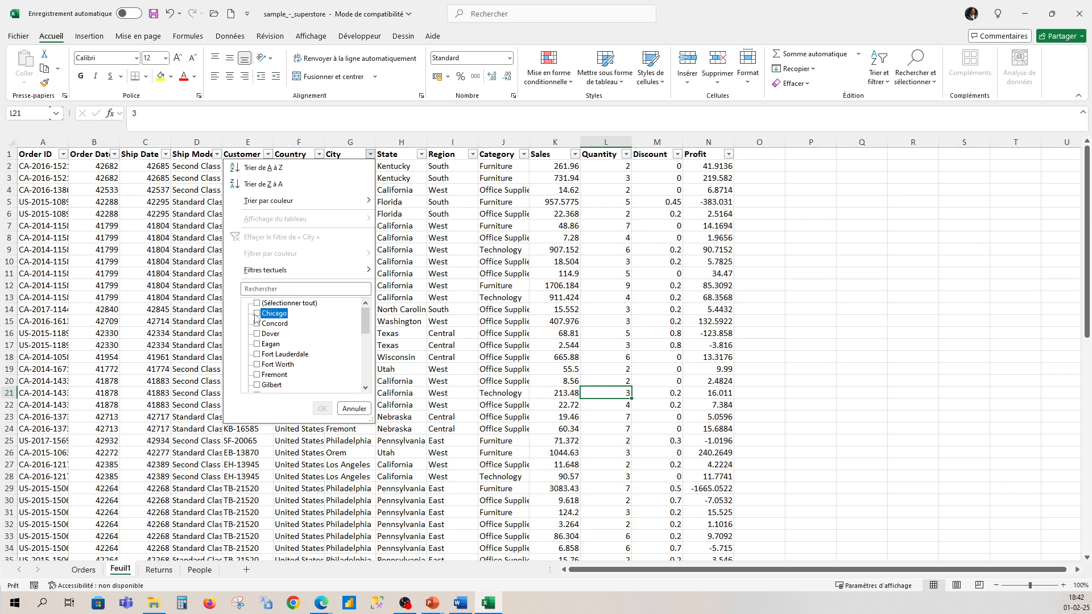
click(325, 409)
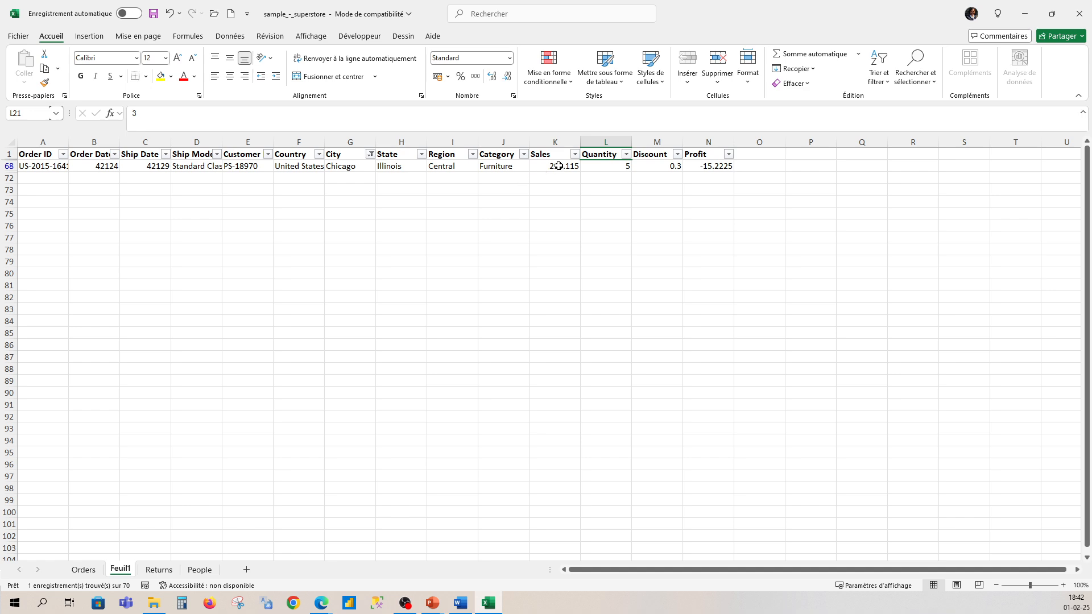
Step: Reselect all cities in the City filter so that every row is shown again
click(370, 155)
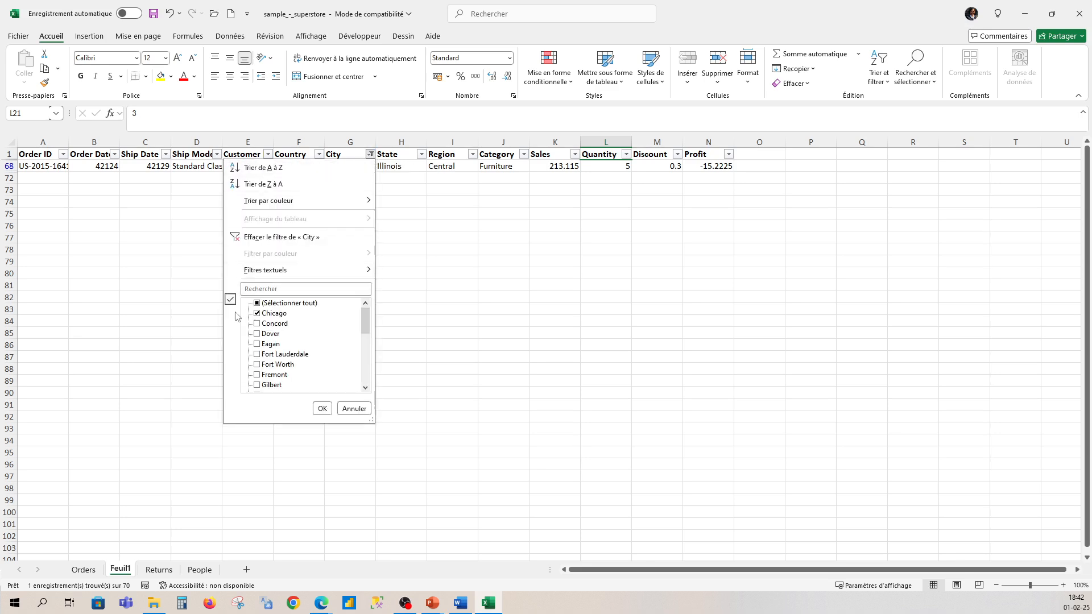
click(257, 303)
click(322, 409)
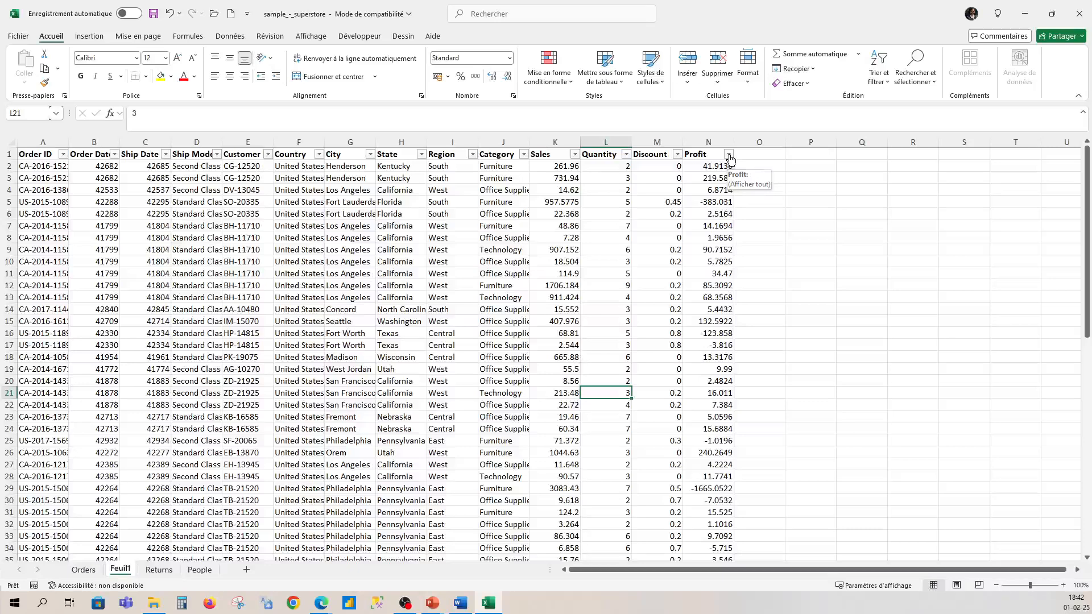
Step: Sort the data by the Profit column from largest to smallest
click(729, 156)
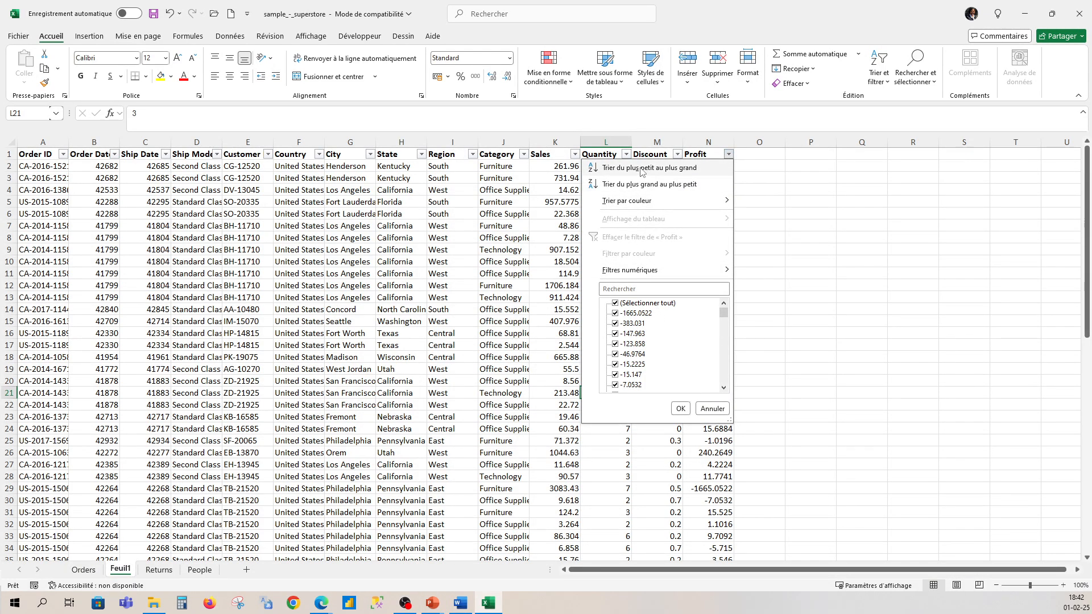
click(641, 185)
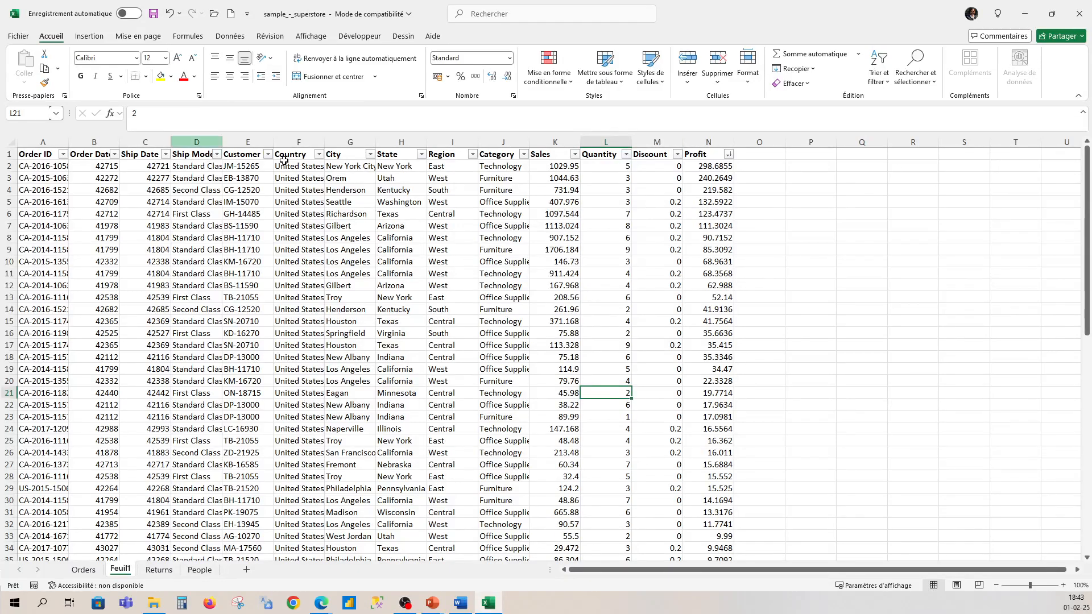
click(728, 154)
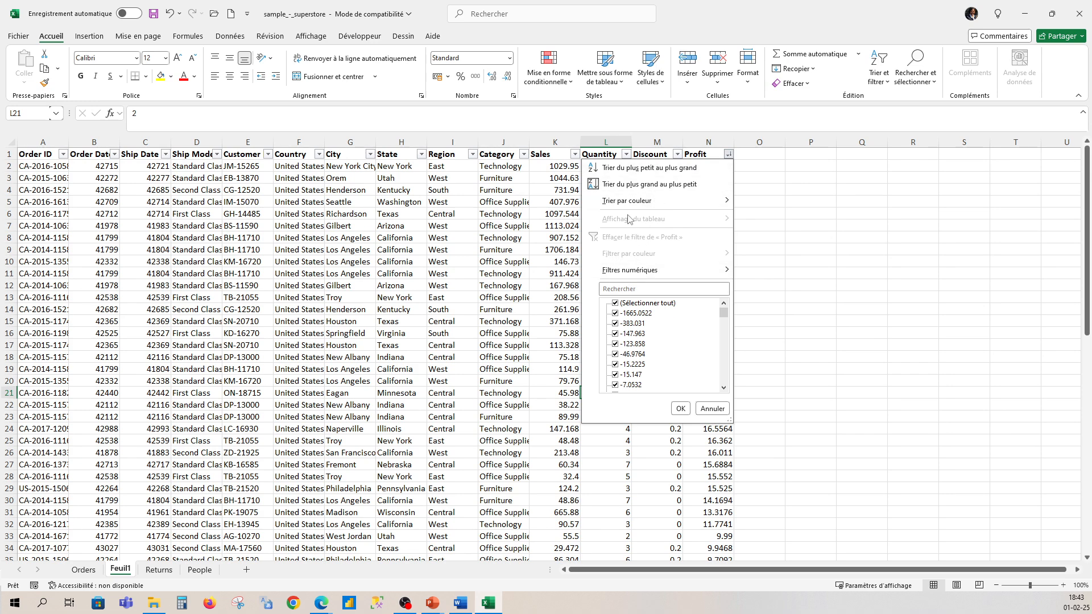
mouse_move(631, 204)
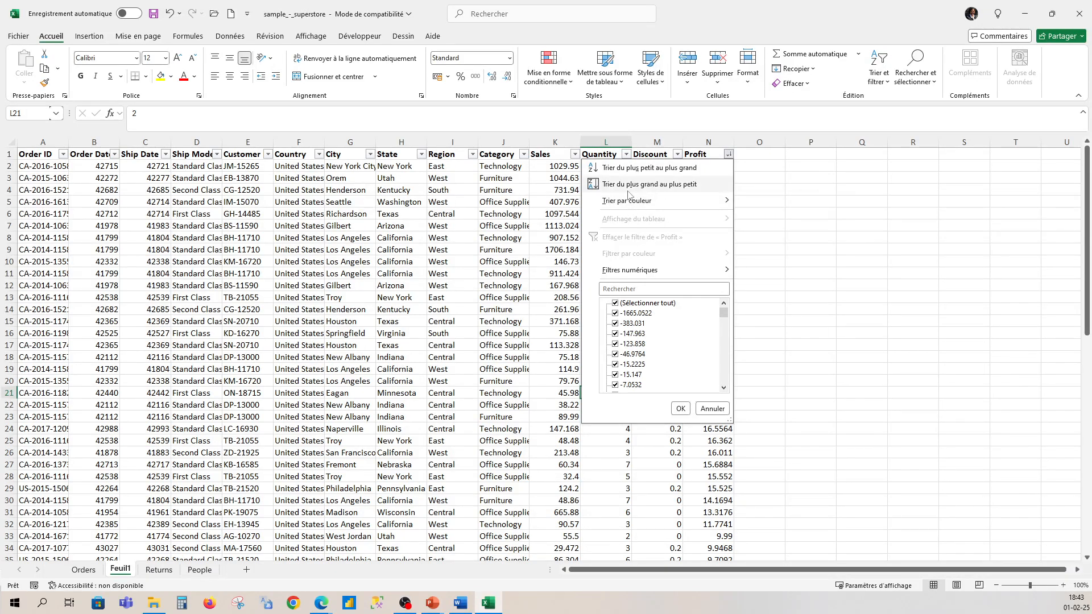
click(605, 188)
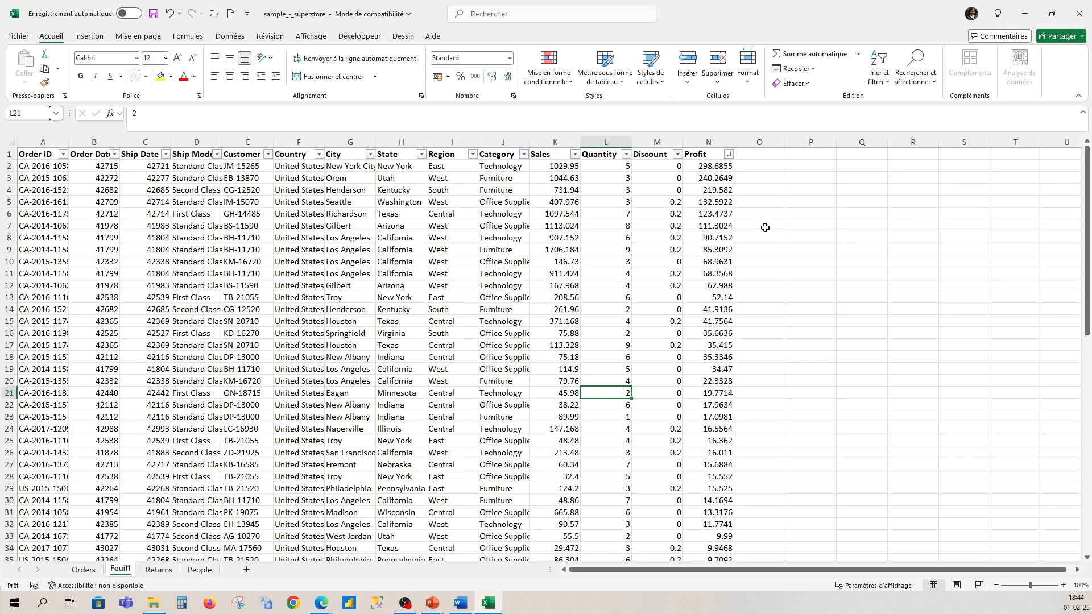
Step: Sort the data by the Profit column from smallest to largest
click(728, 154)
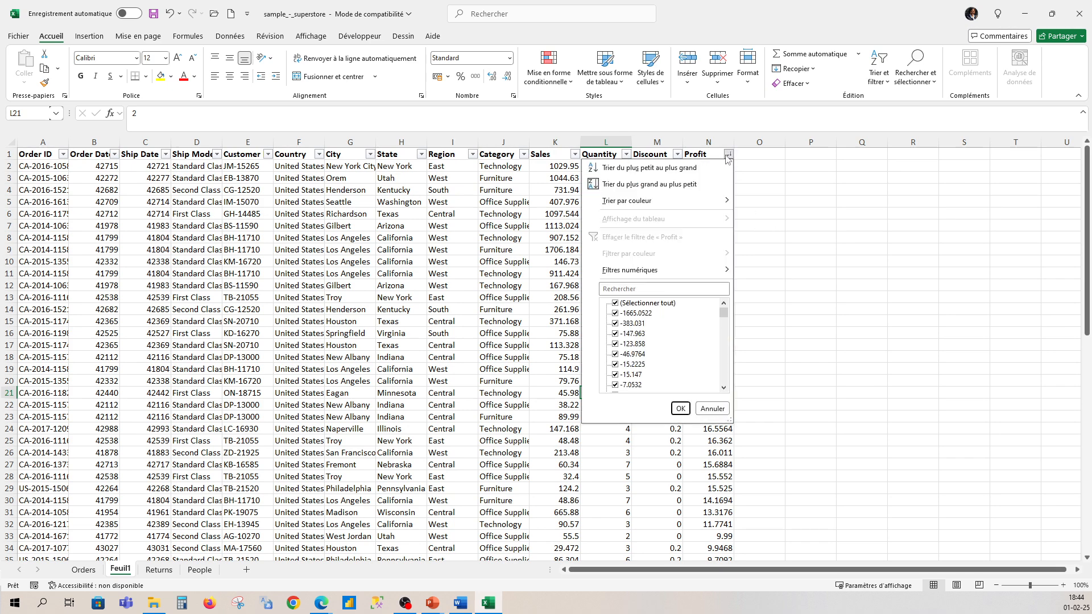
click(673, 169)
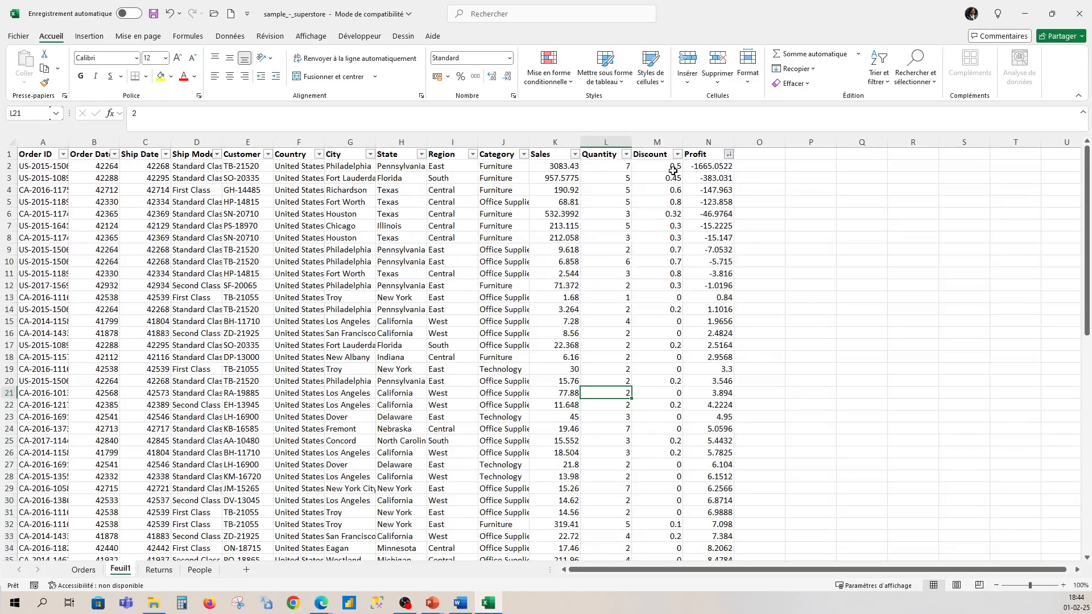
Step: Examine the custom sort settings for the Profit column and the sort and filter options of the Discount column
click(728, 155)
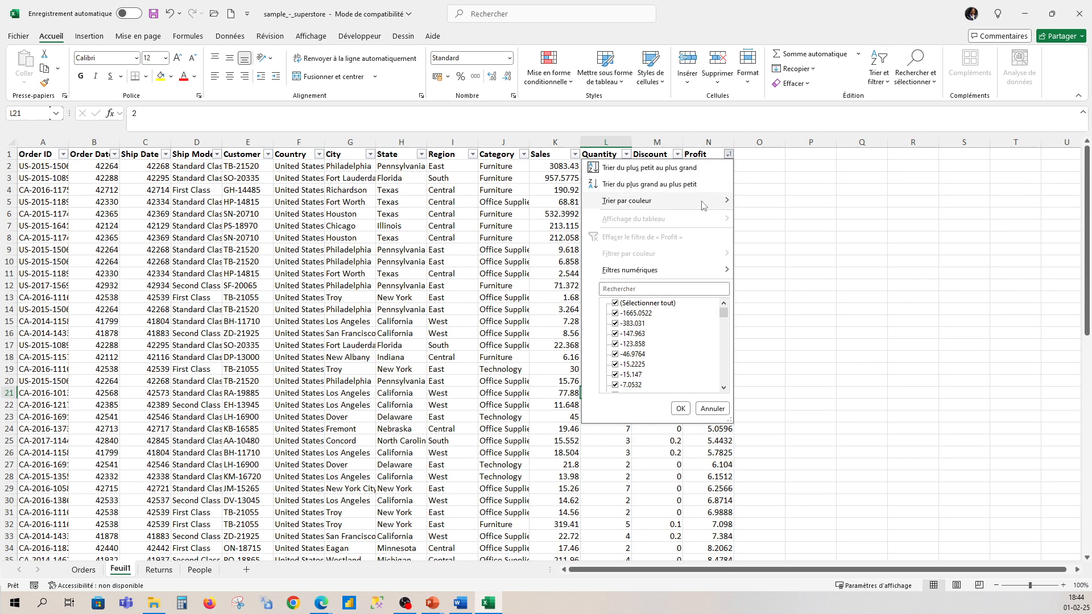
mouse_move(656, 276)
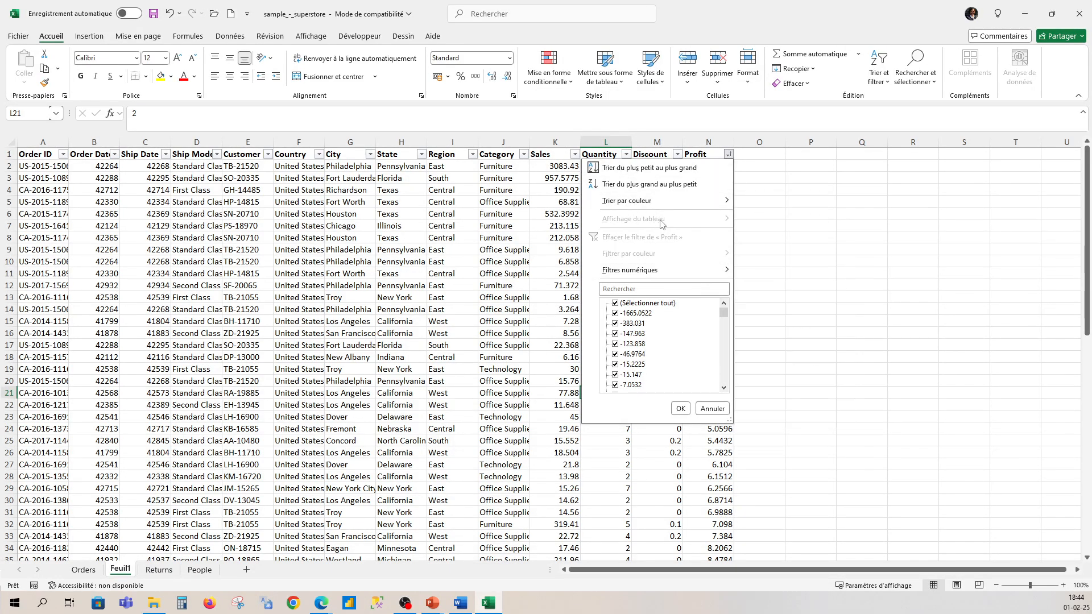
mouse_move(650, 204)
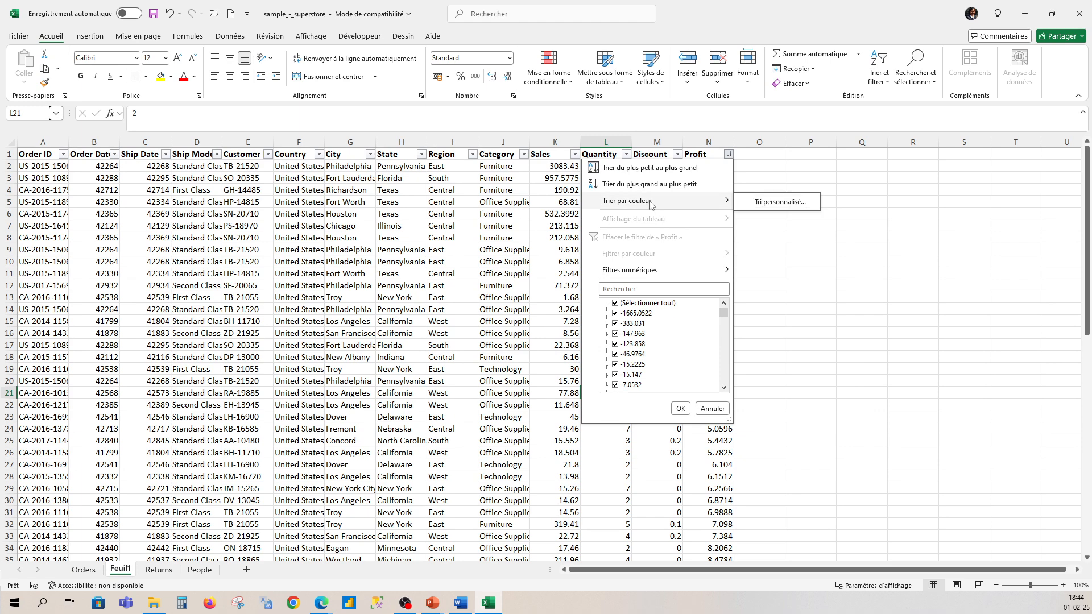
click(759, 206)
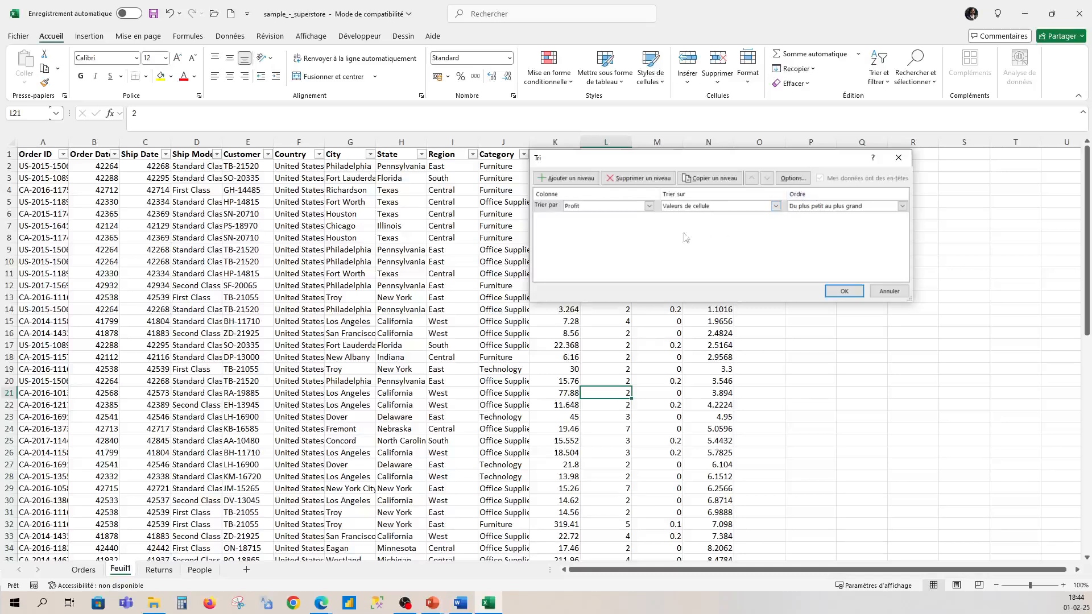
click(904, 165)
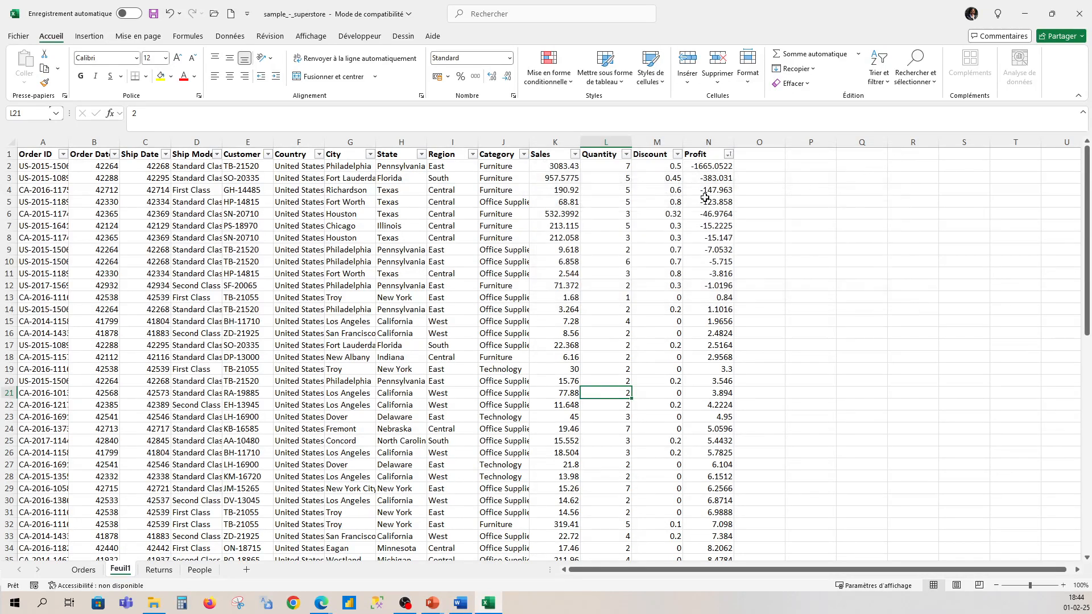
click(677, 155)
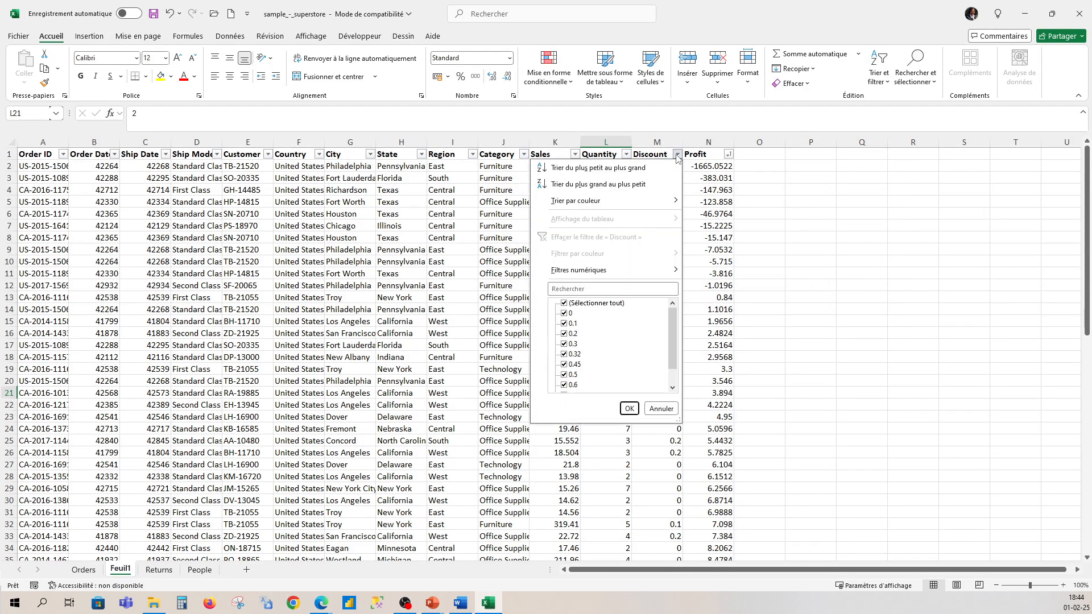
mouse_move(582, 207)
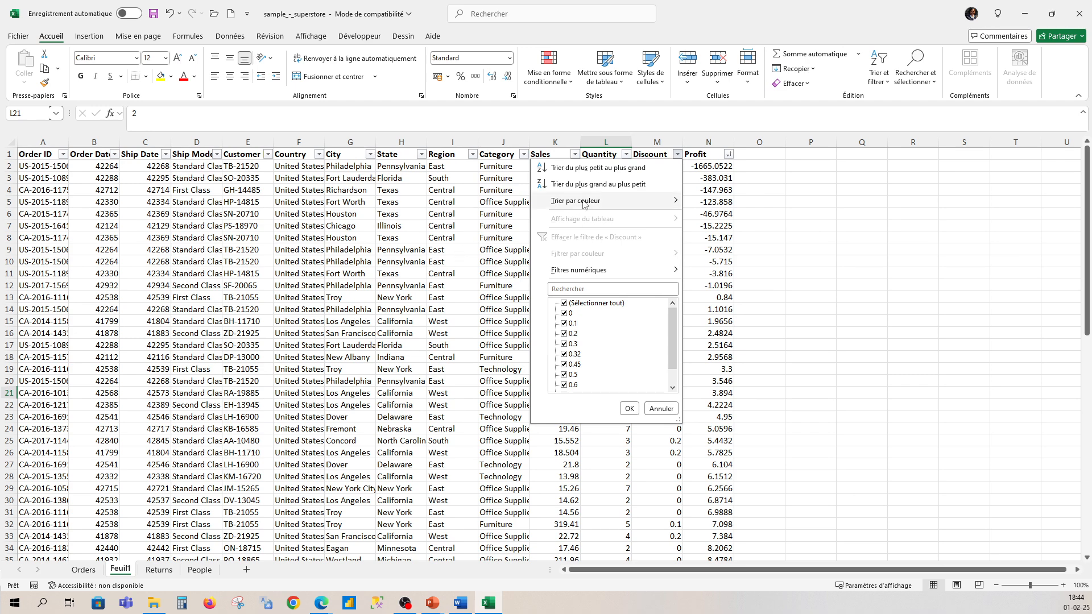
click(799, 314)
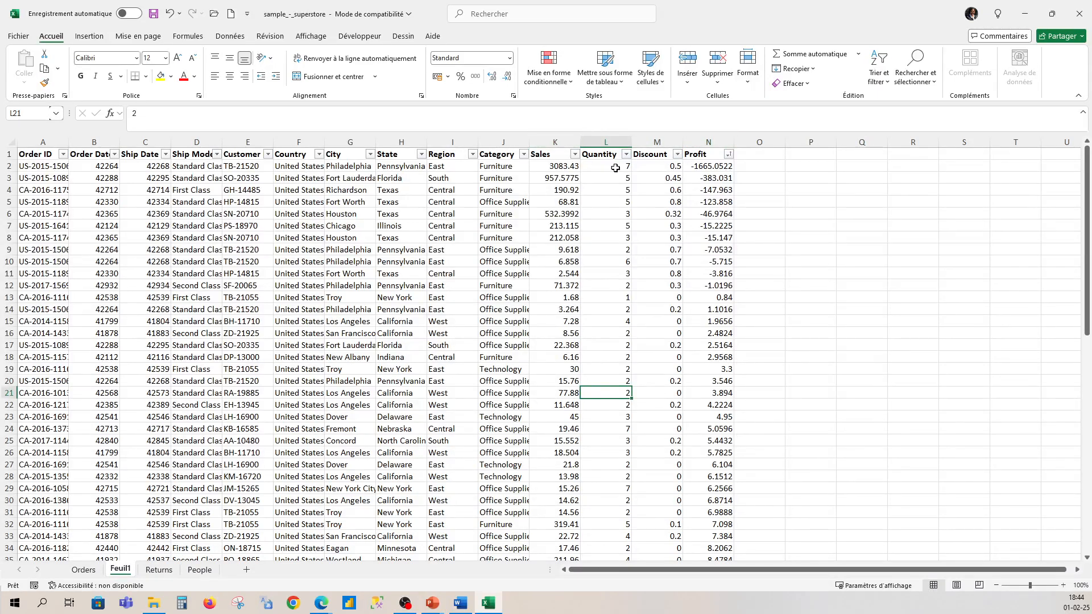
Step: Highlight Quantity column cells greater than 5 with conditional formatting, using light red fill with dark red text
click(654, 139)
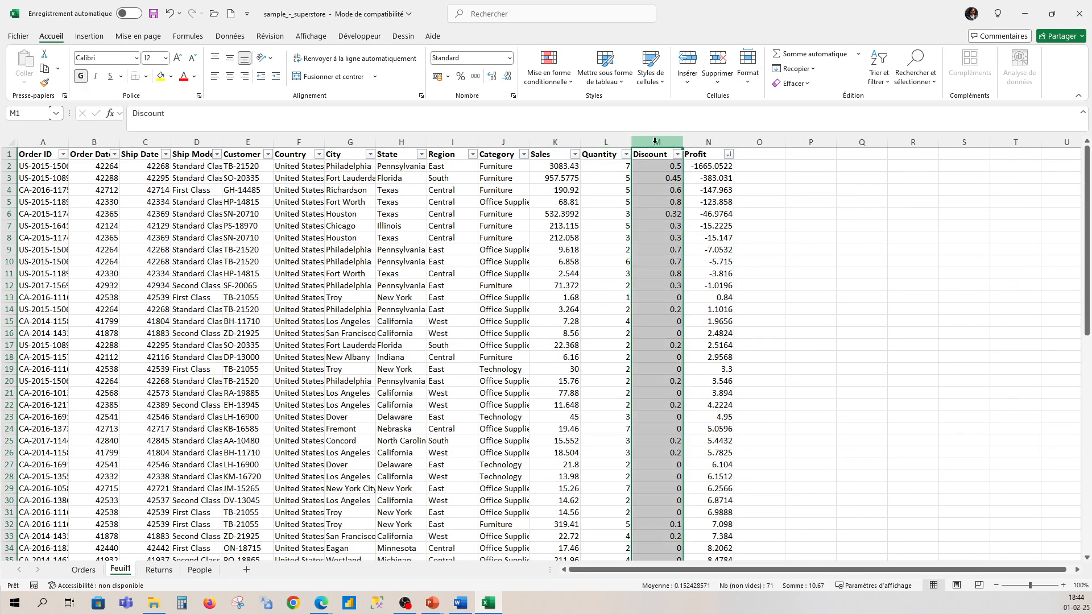
click(614, 144)
click(570, 81)
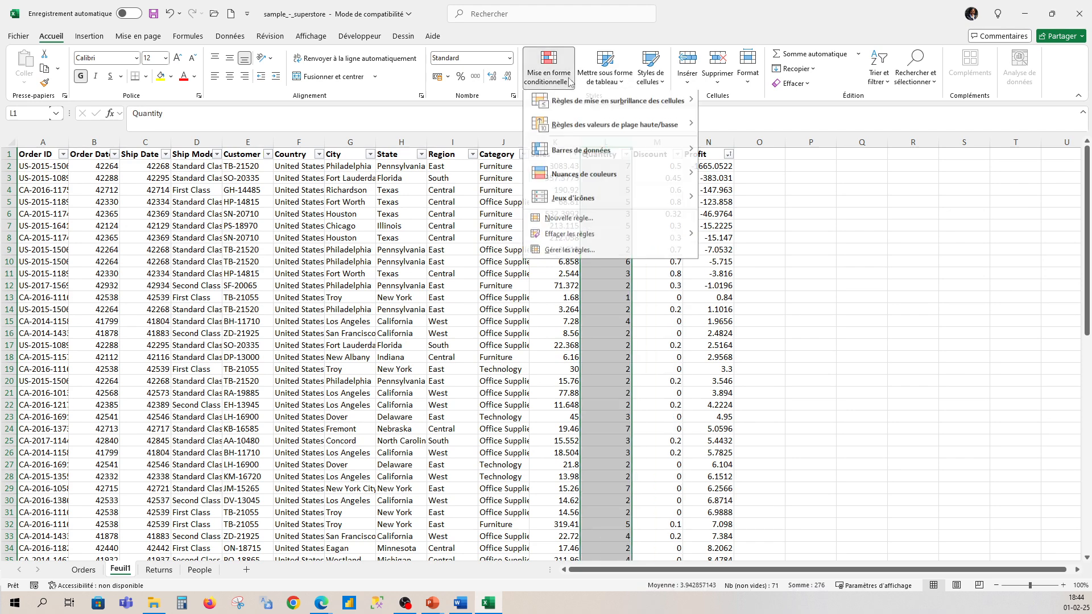
mouse_move(677, 105)
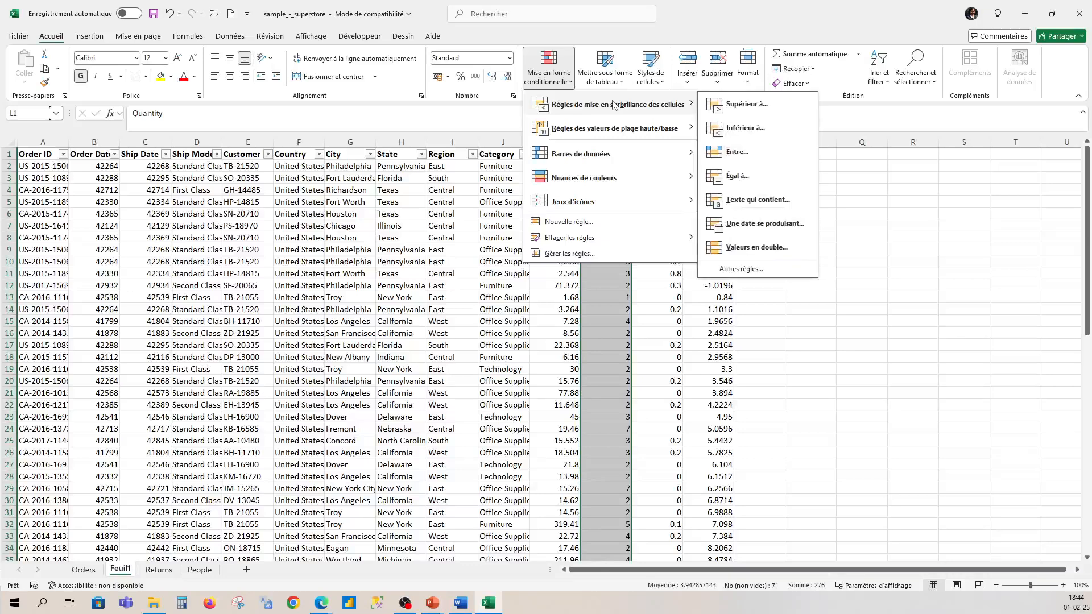
click(743, 111)
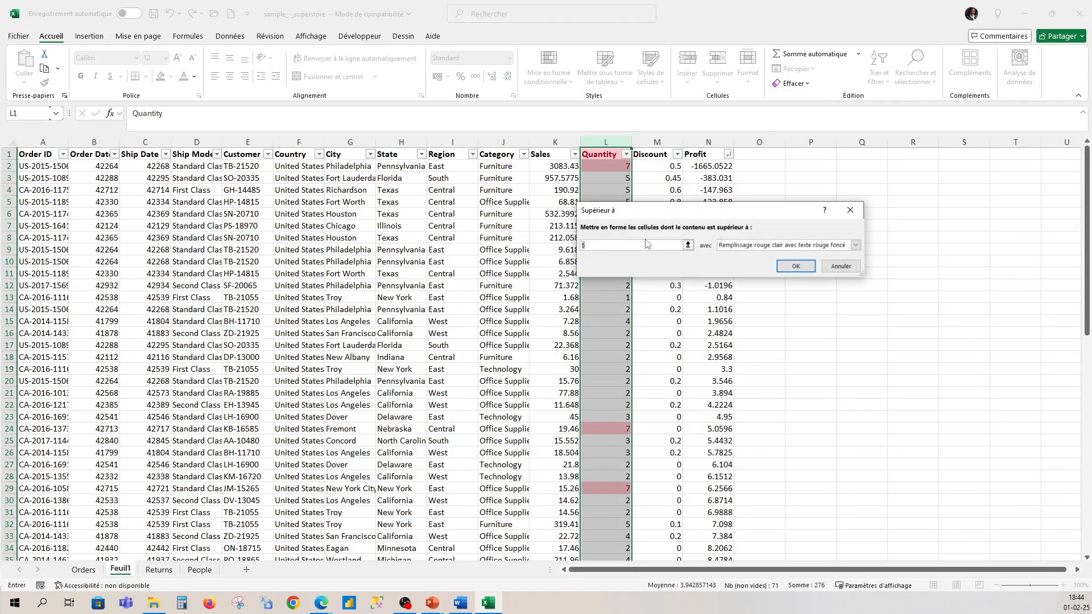
click(796, 266)
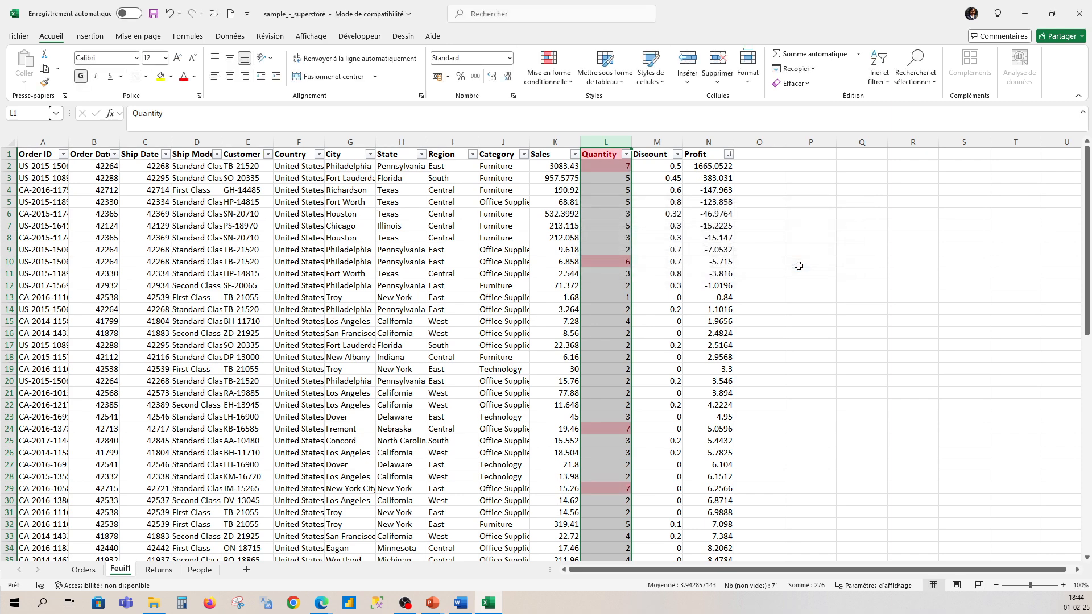
Step: Sort the data by the Quantity column's light red cell colour
click(624, 154)
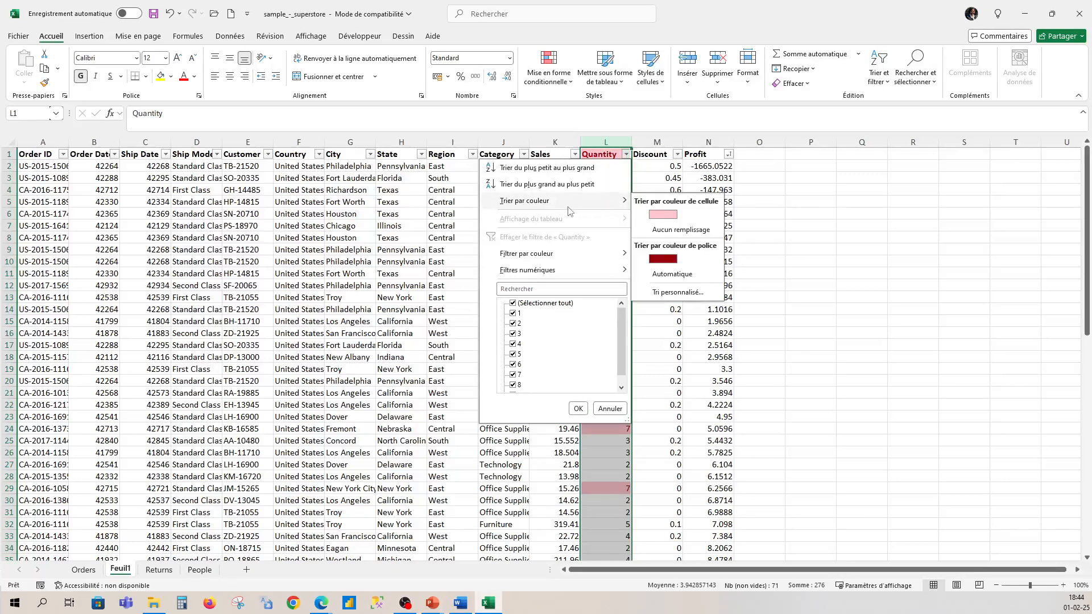
click(664, 218)
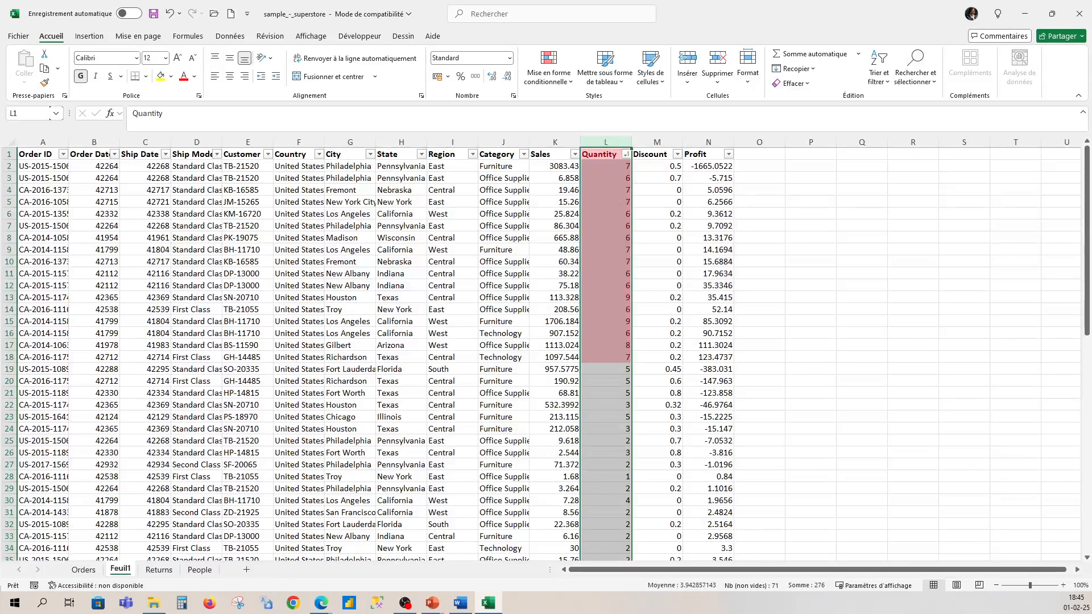
click(295, 141)
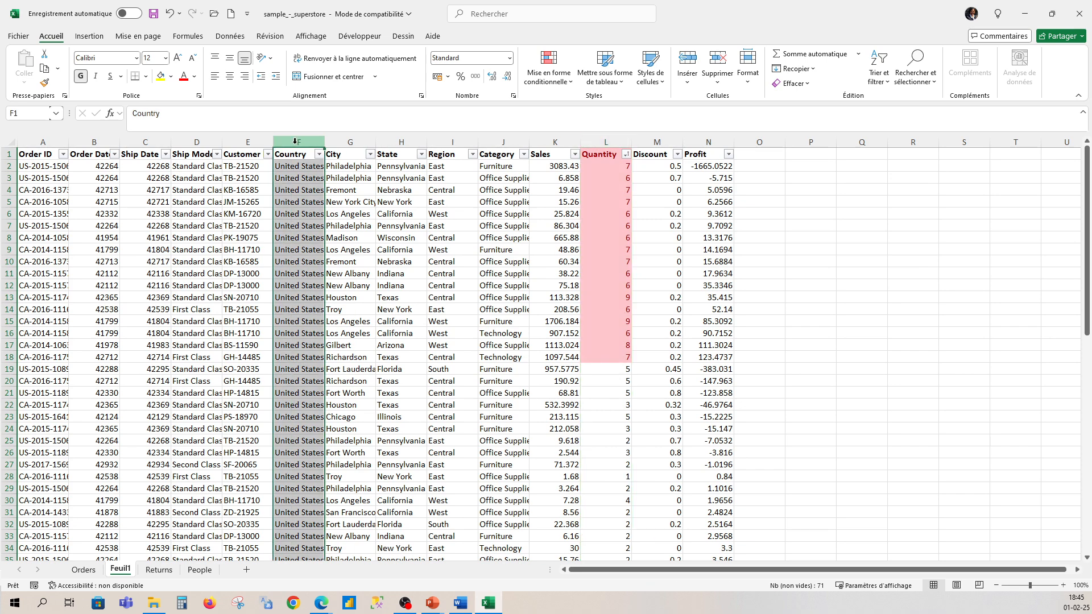
click(193, 144)
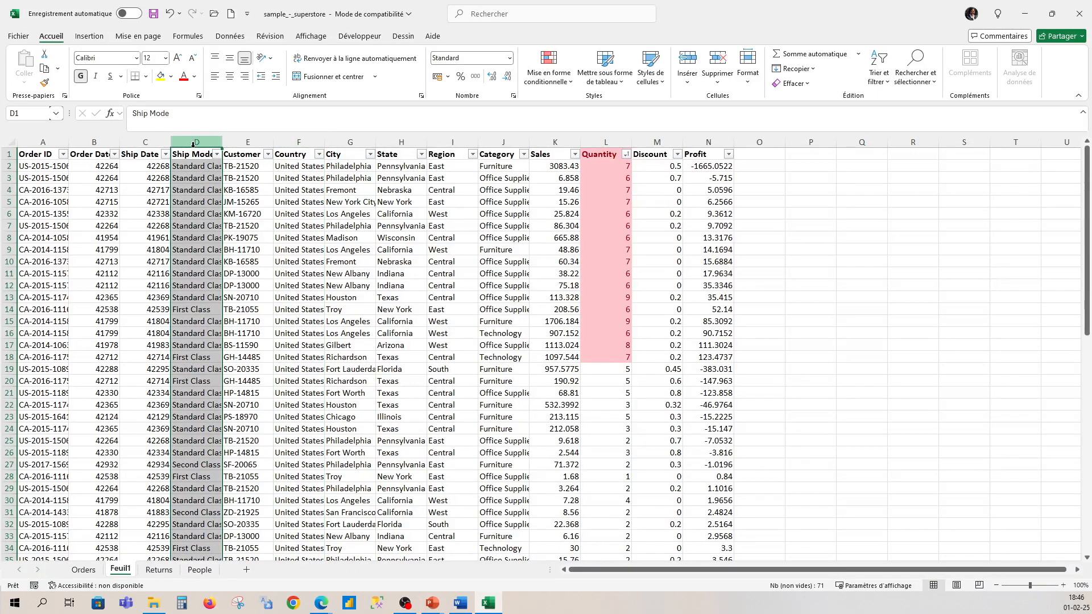
click(95, 143)
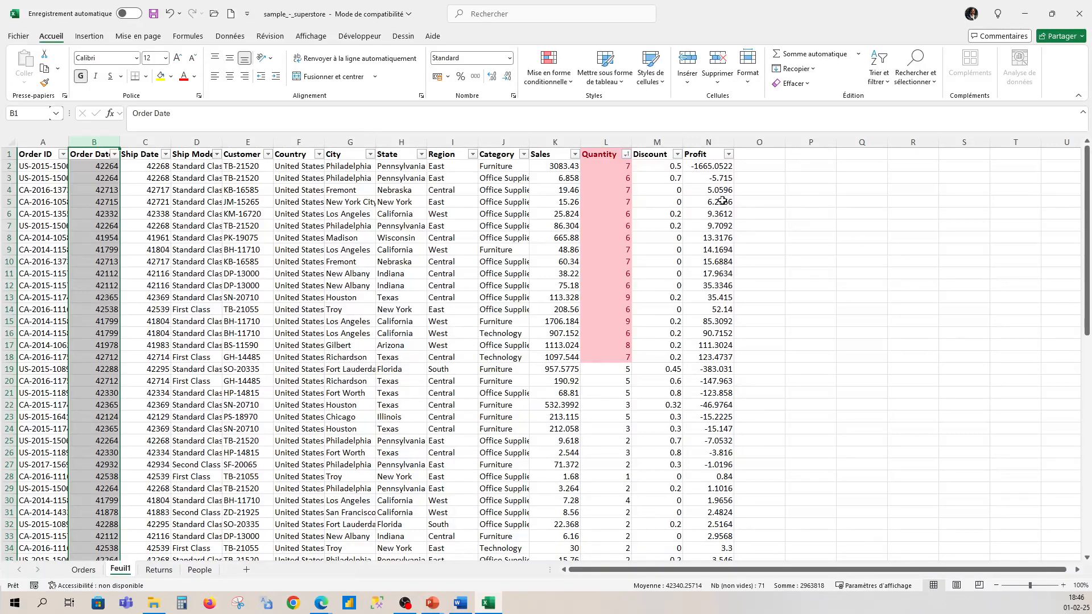
Step: Create a copy of the Feuil1 sheet at the end of the workbook and return to the original Feuil1 sheet
right_click(120, 571)
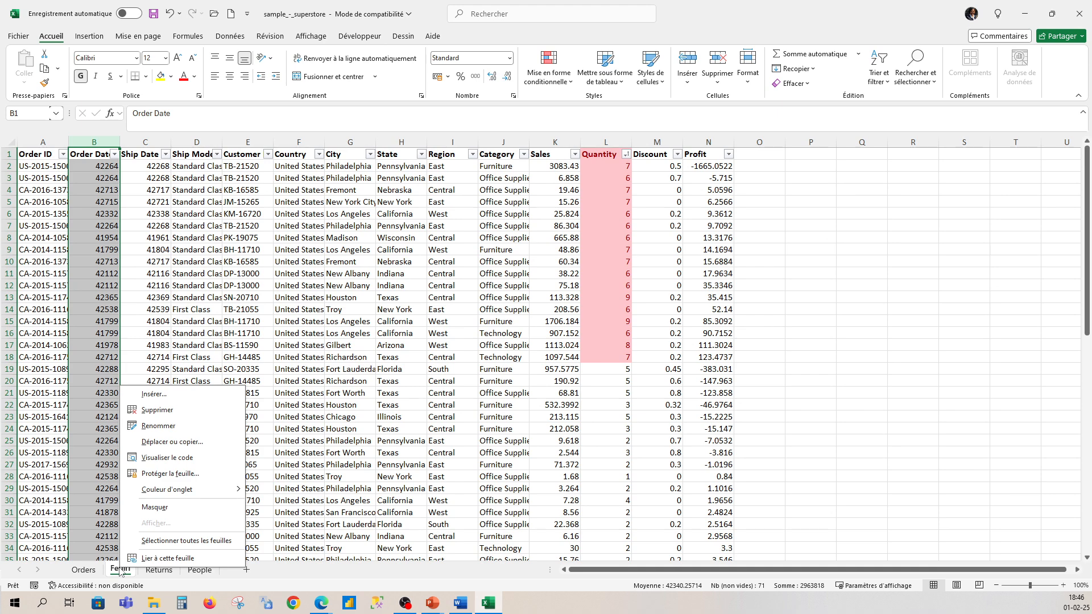
click(167, 444)
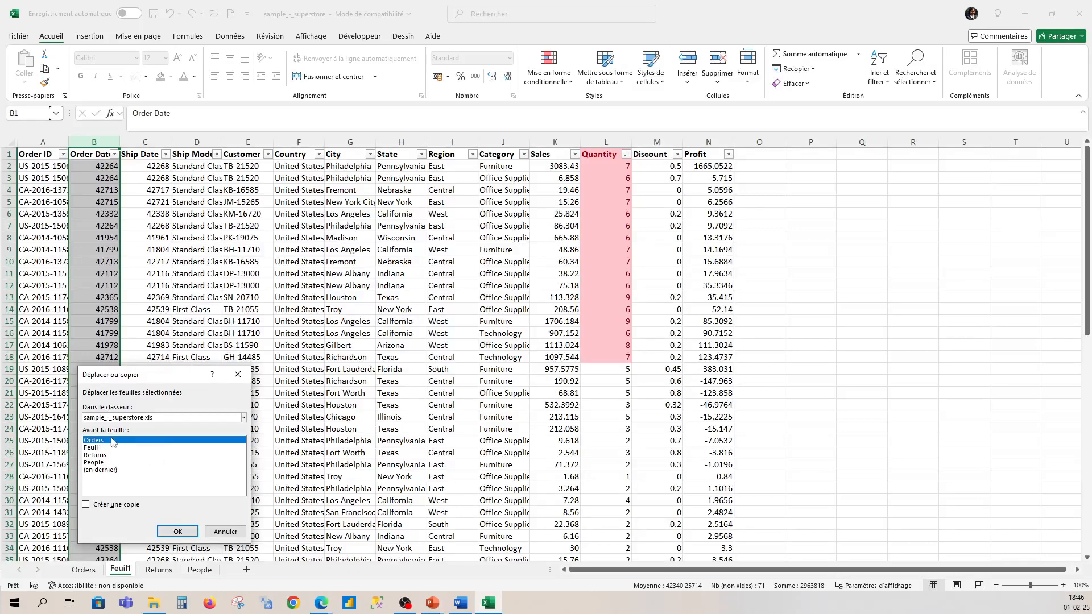
click(106, 472)
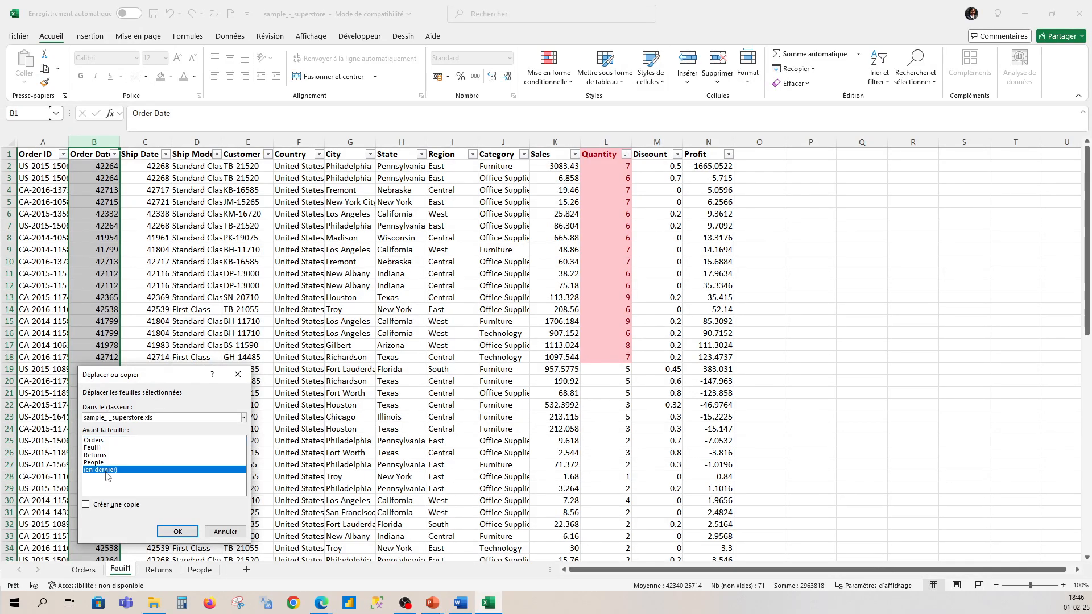
click(86, 504)
click(176, 531)
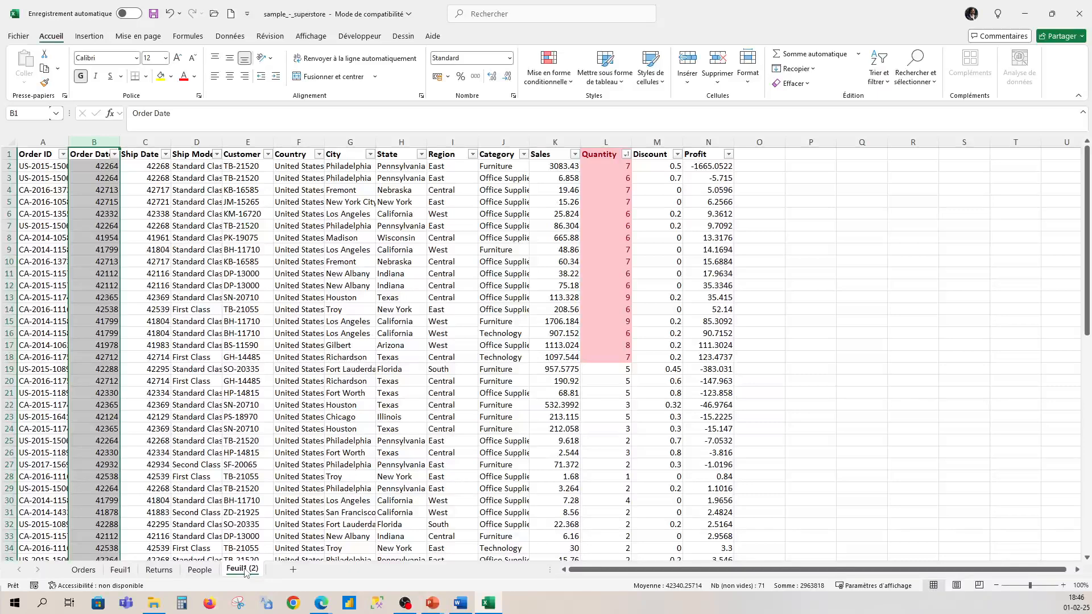
click(120, 570)
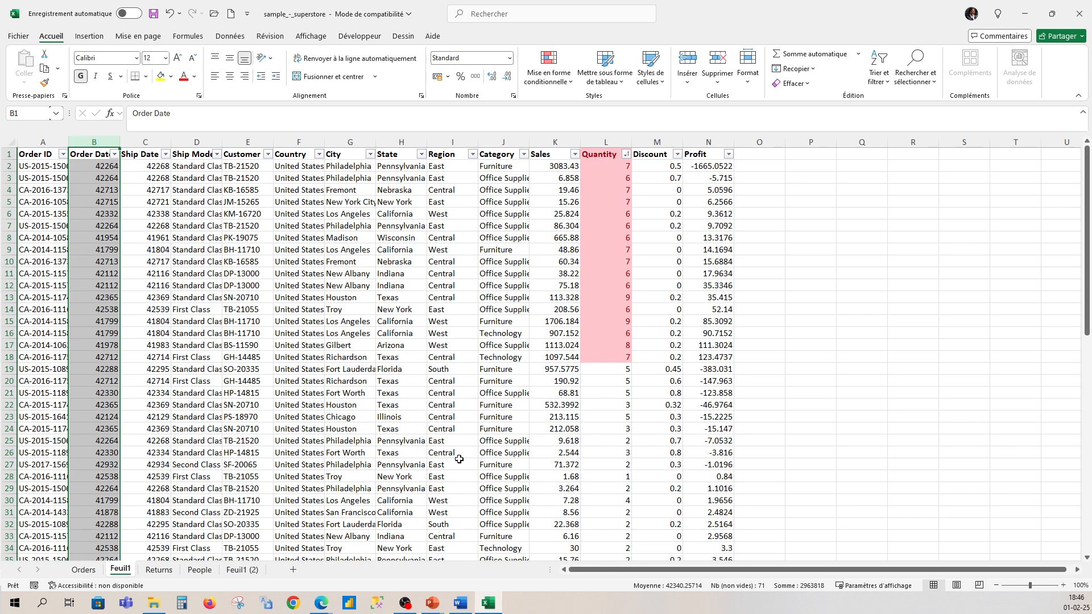
click(241, 569)
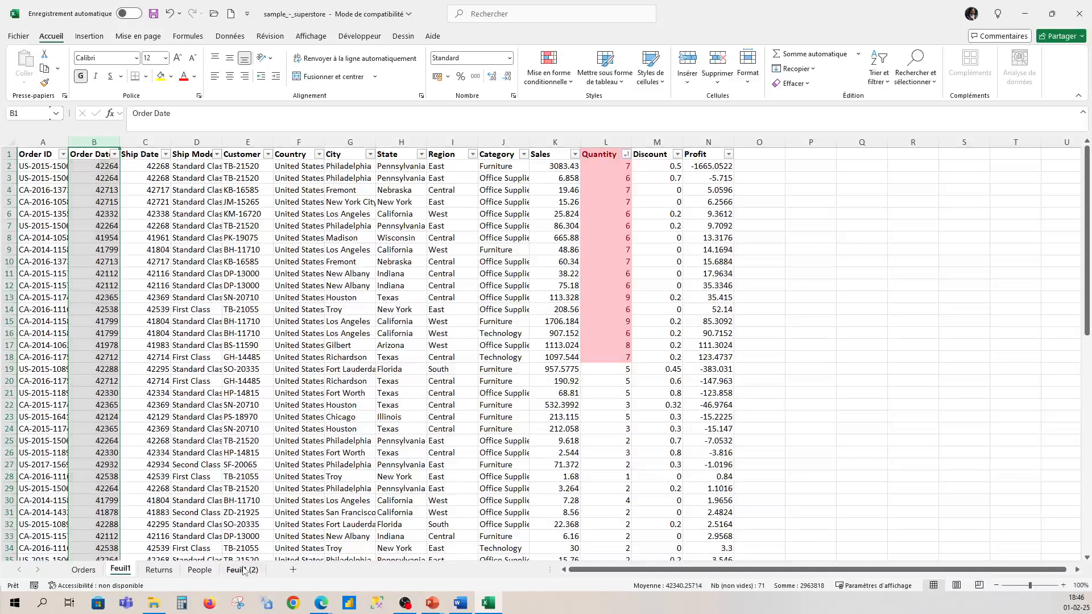
click(120, 569)
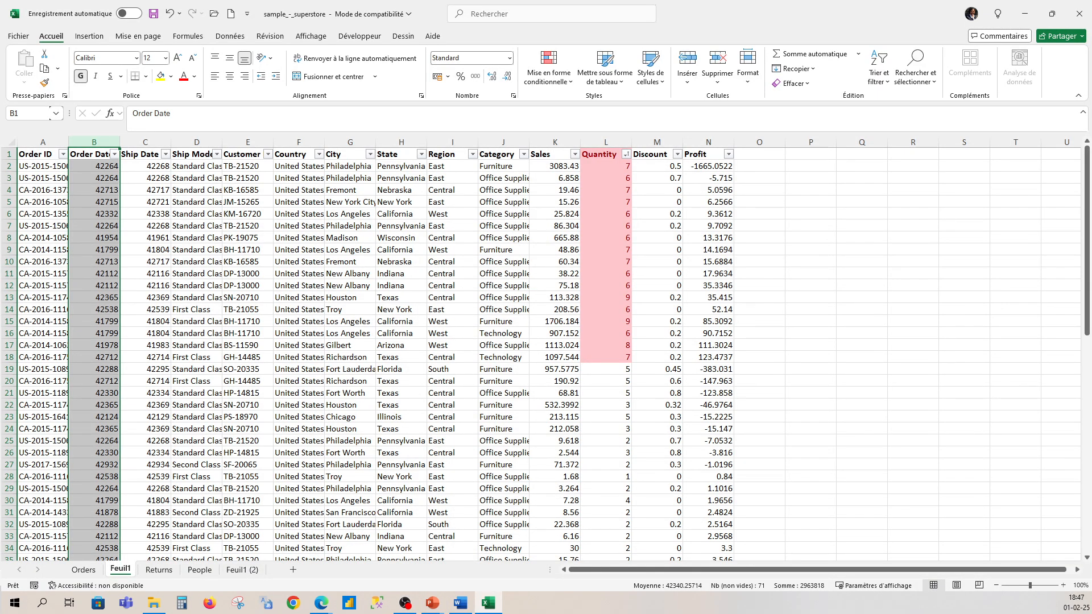
Step: Look through the sales records on Feuil1 from the header row down to the last row
click(606, 141)
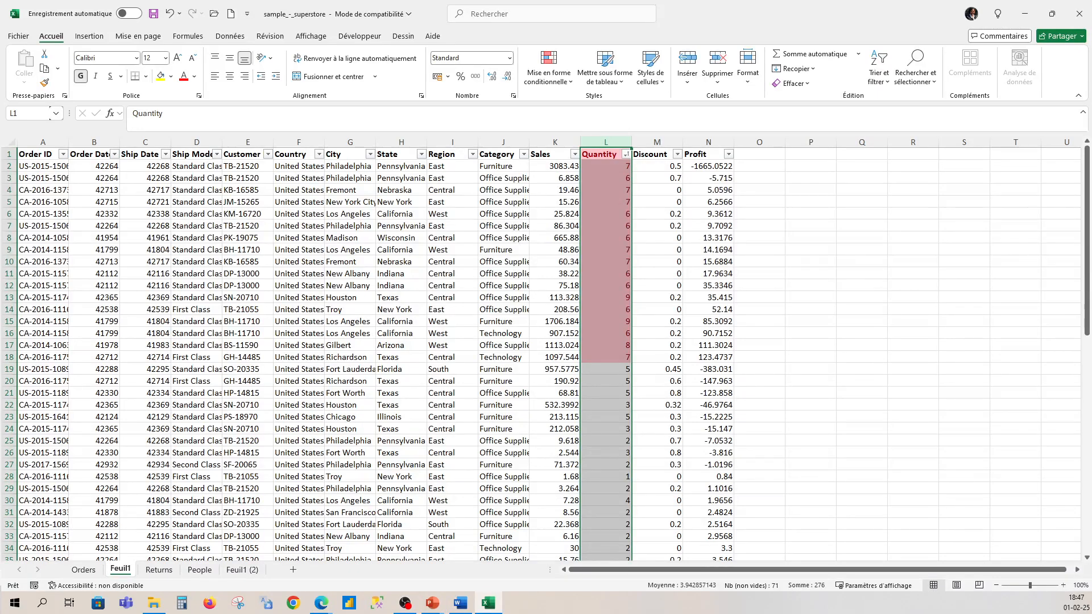
click(810, 298)
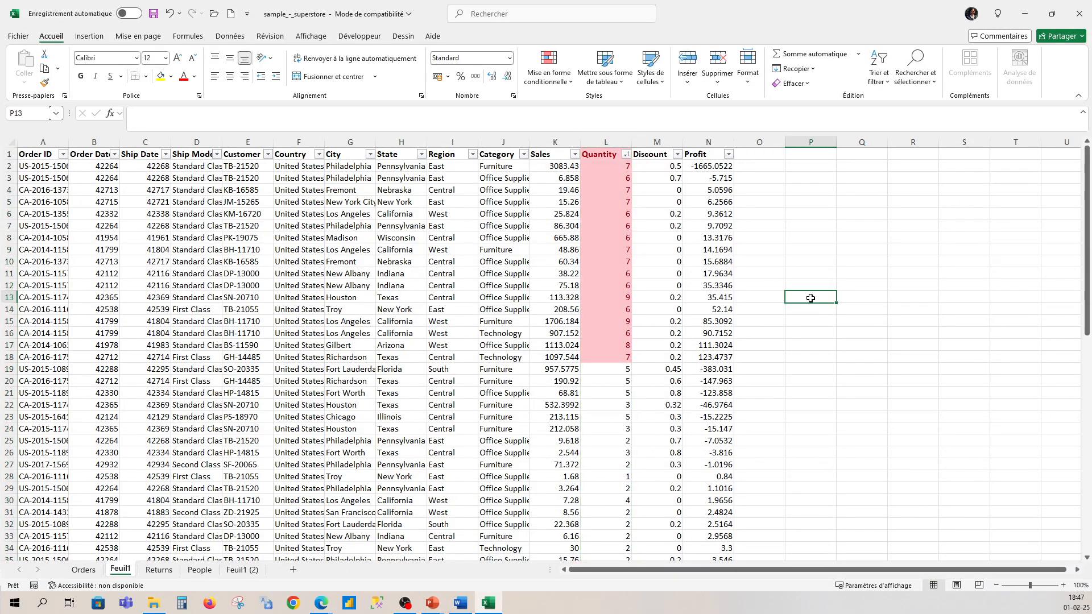
scroll(475, 340, down, 15)
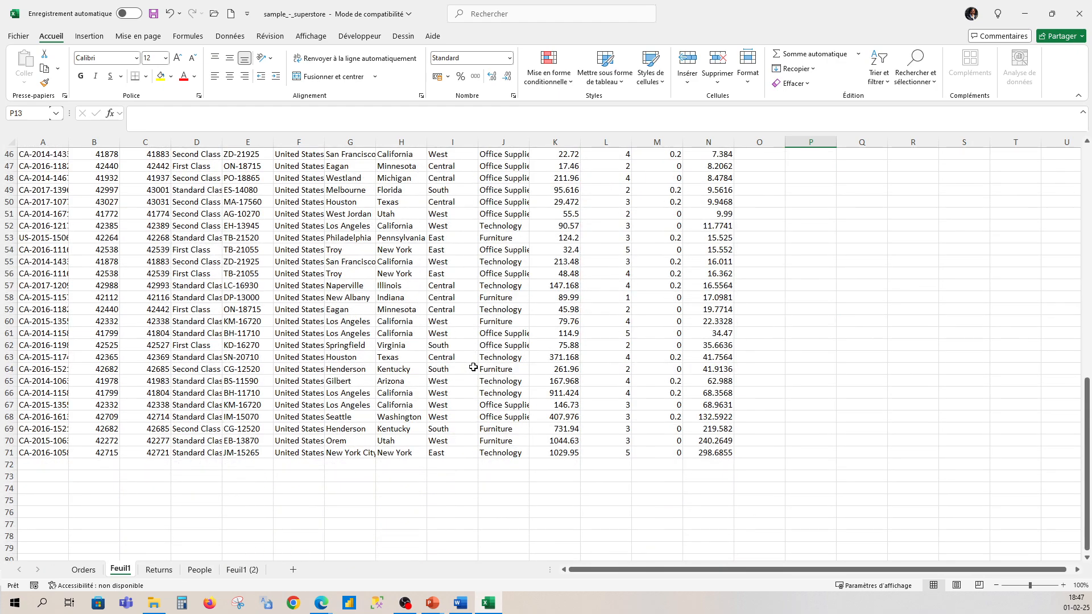
scroll(478, 369, up, 7)
scroll(491, 370, up, 8)
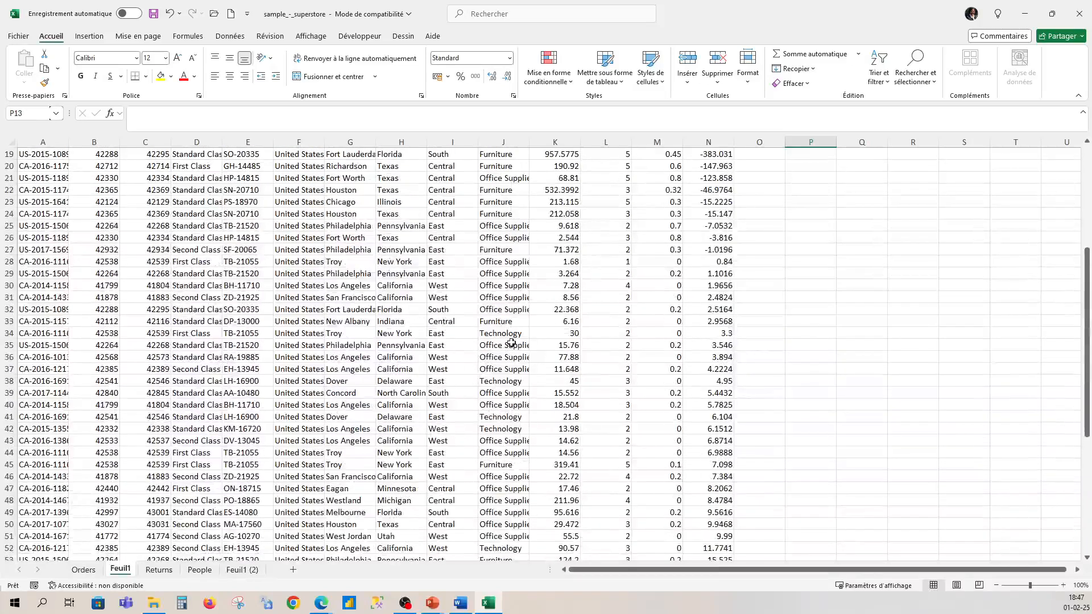
scroll(506, 338, down, 1)
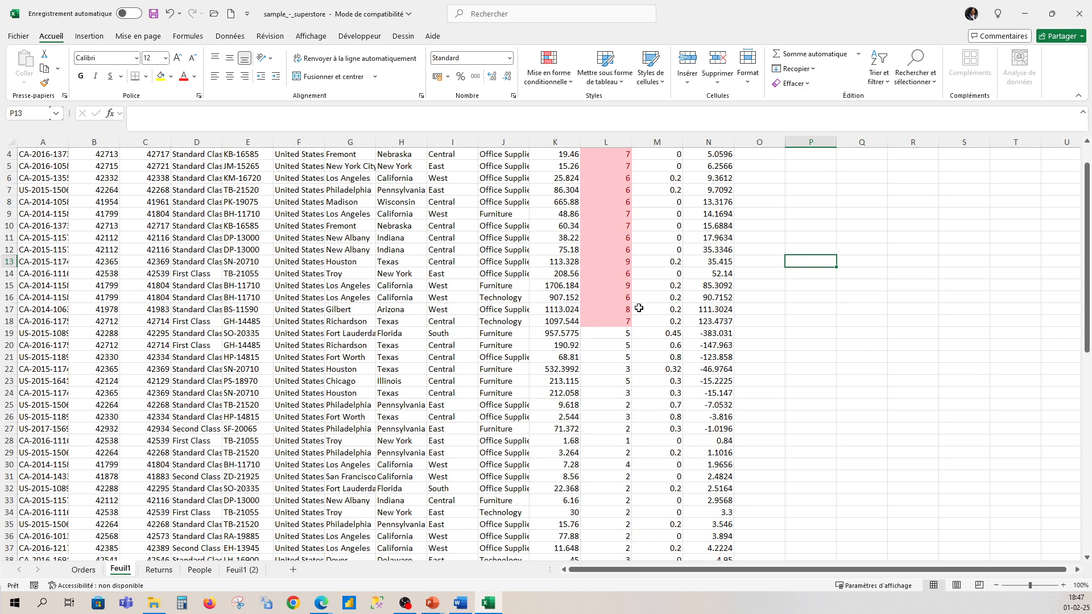
scroll(640, 308, up, 1)
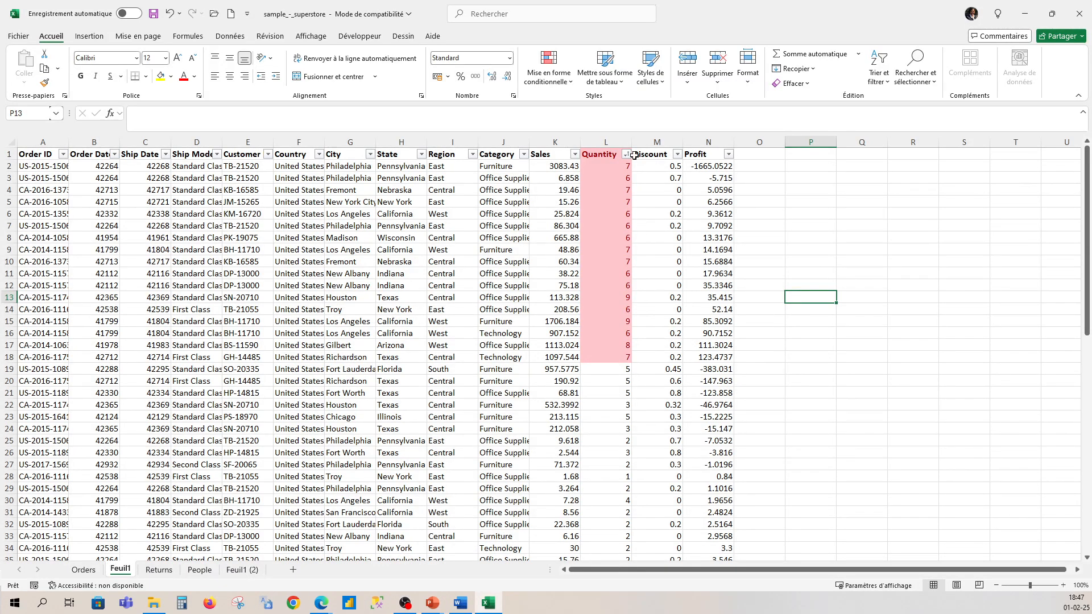
Step: Try to highlight duplicate values with green fill and dark green text, with only the empty cell P13 selected
click(571, 86)
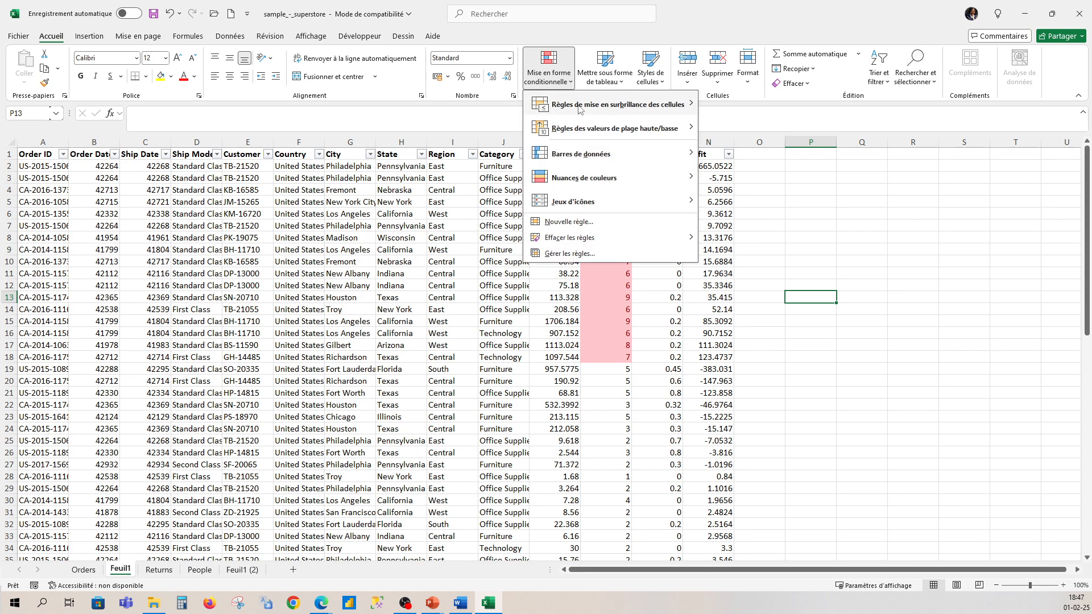
mouse_move(588, 181)
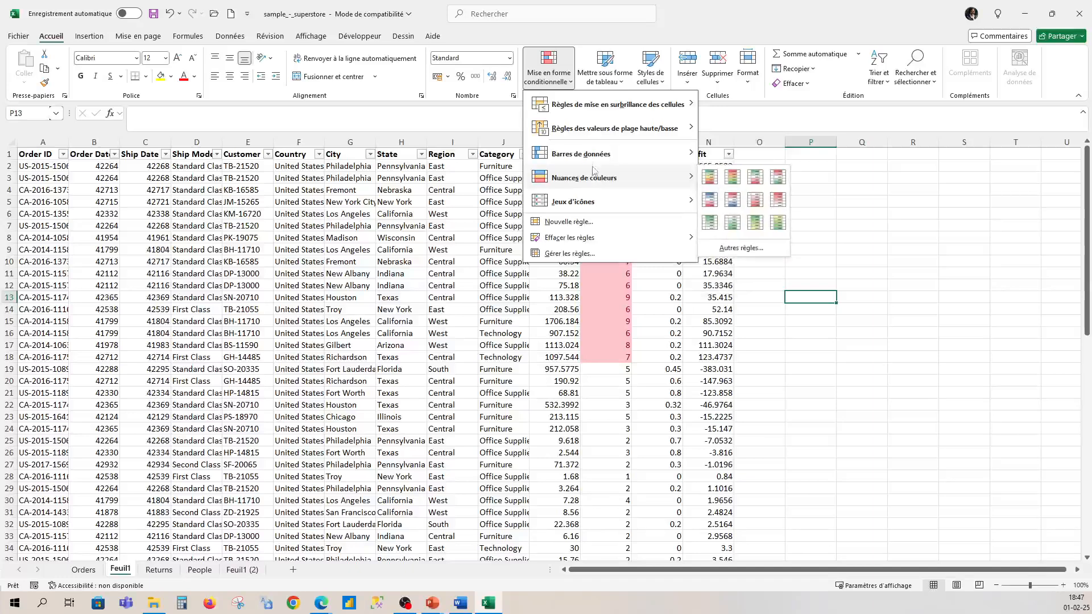
mouse_move(610, 108)
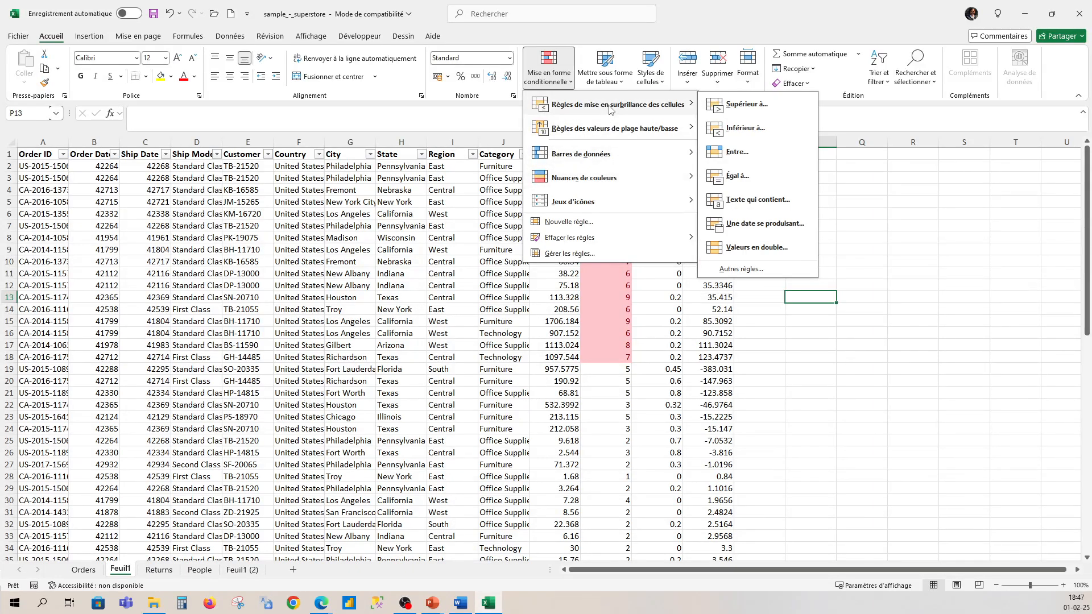
click(755, 248)
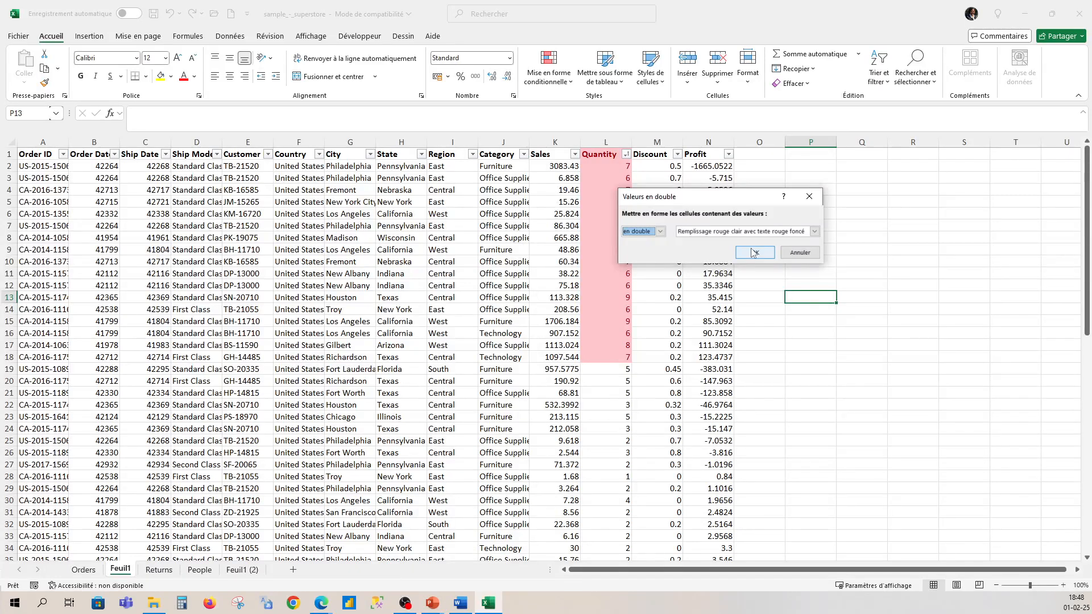
click(815, 232)
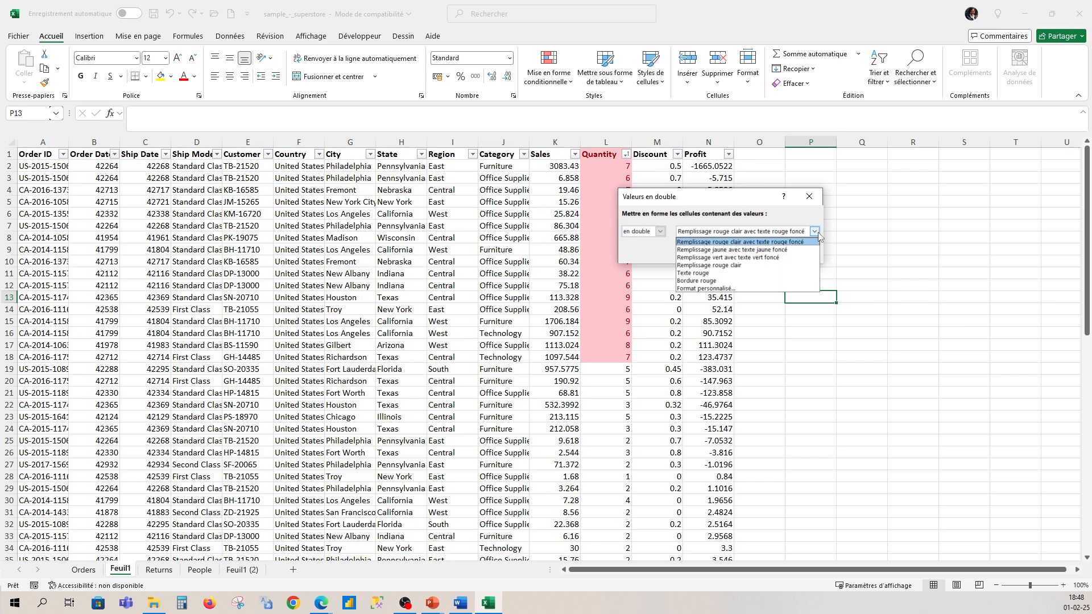
click(791, 257)
click(753, 257)
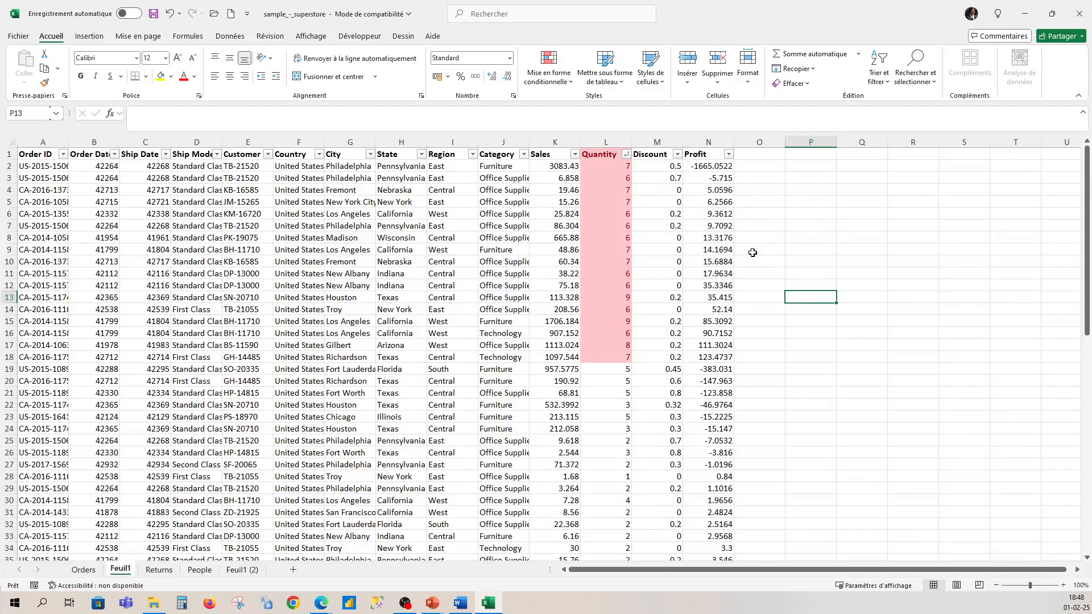
scroll(711, 284, down, 16)
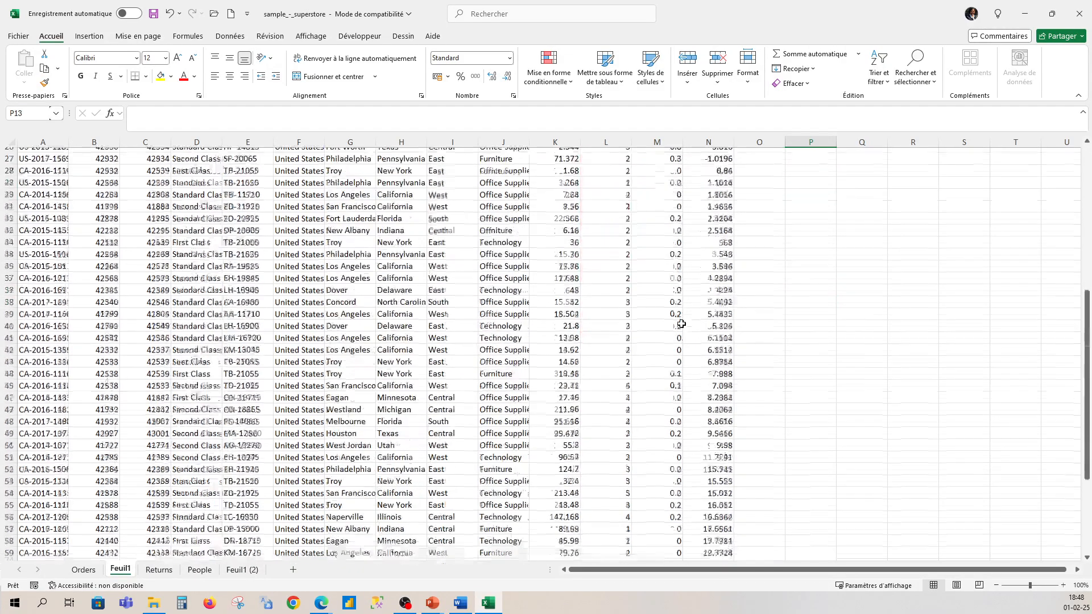
scroll(681, 323, up, 16)
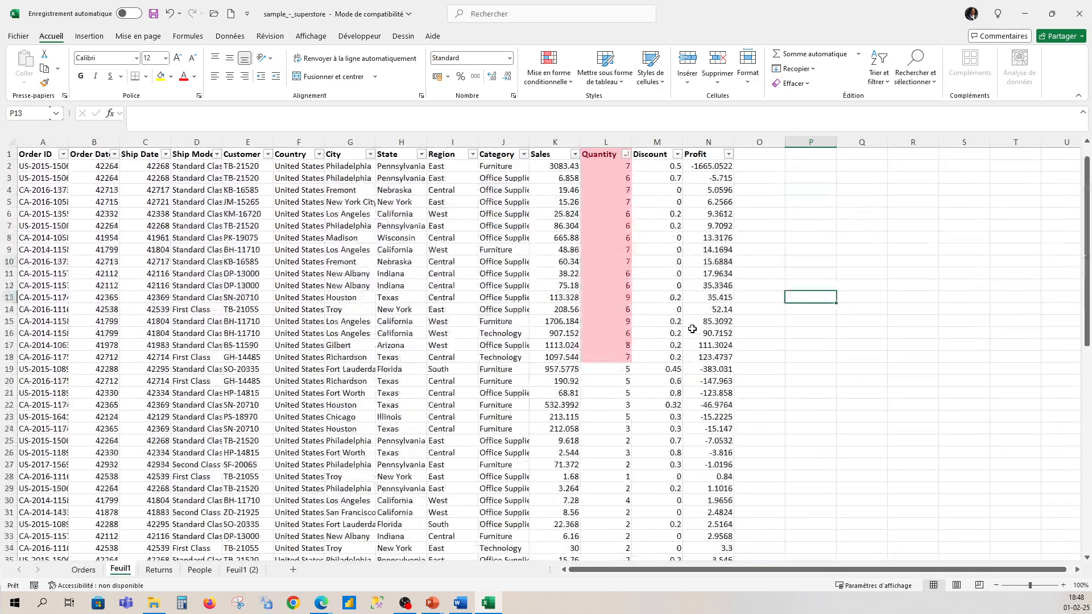
Step: Highlight duplicate values across the whole data range A1:N71 with conditional formatting, using green fill with dark green text
click(33, 152)
drag(32, 153, 694, 502)
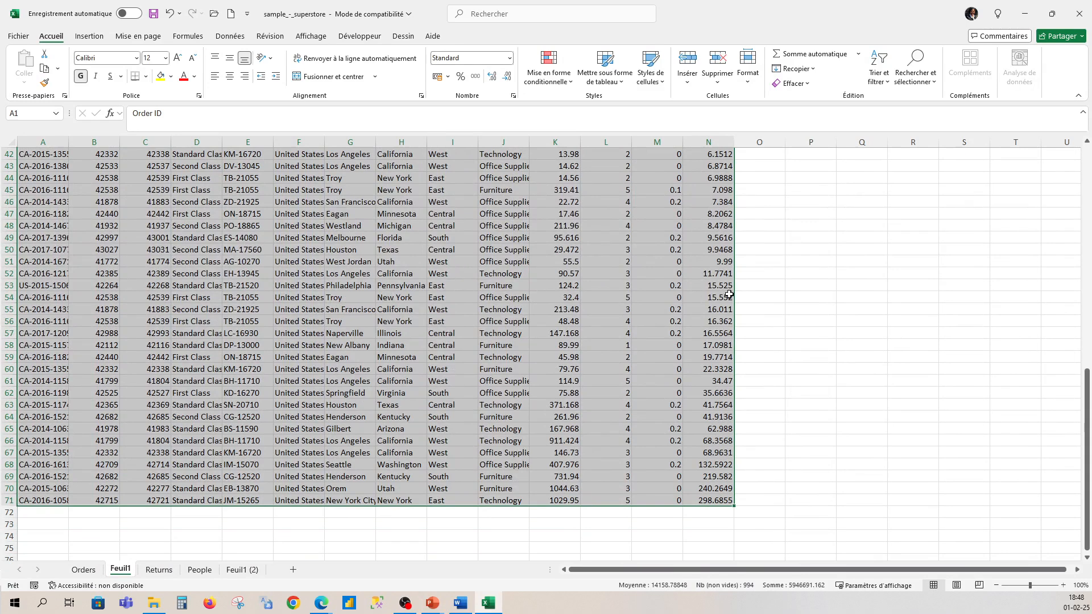
click(570, 84)
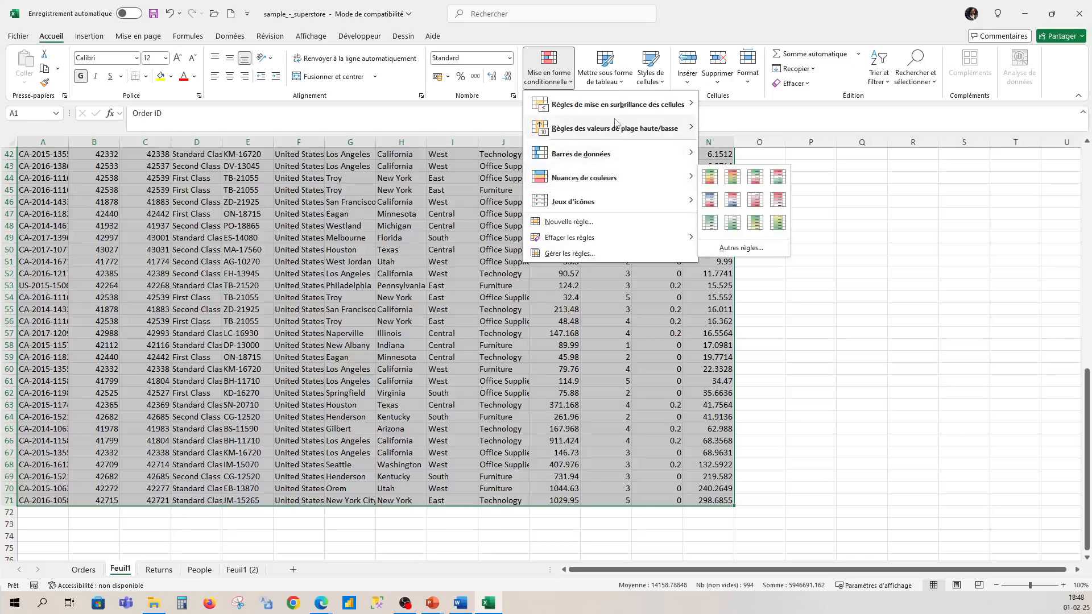
mouse_move(625, 107)
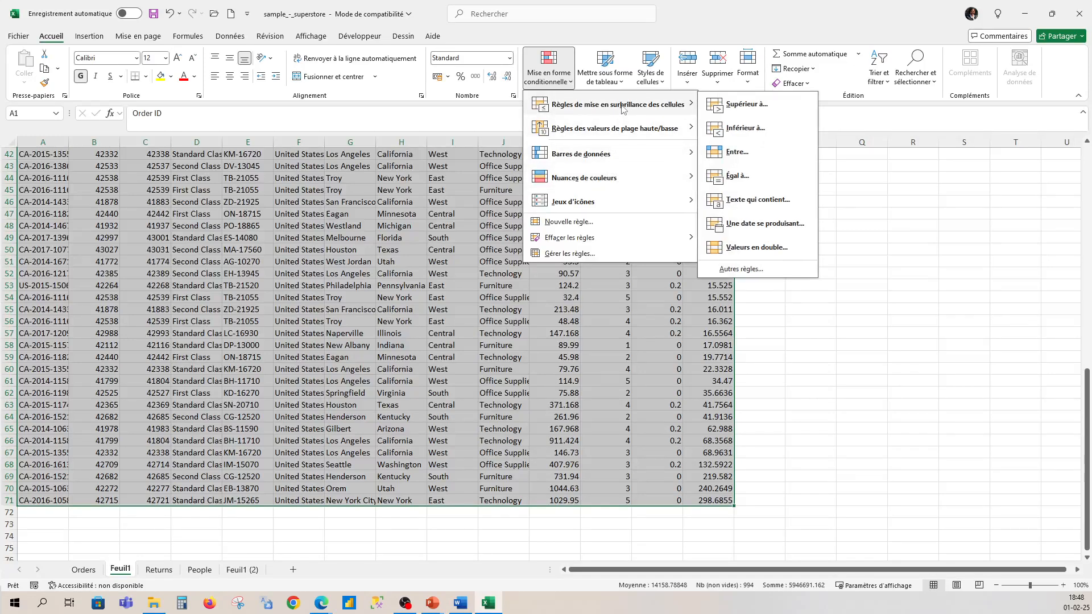
click(775, 252)
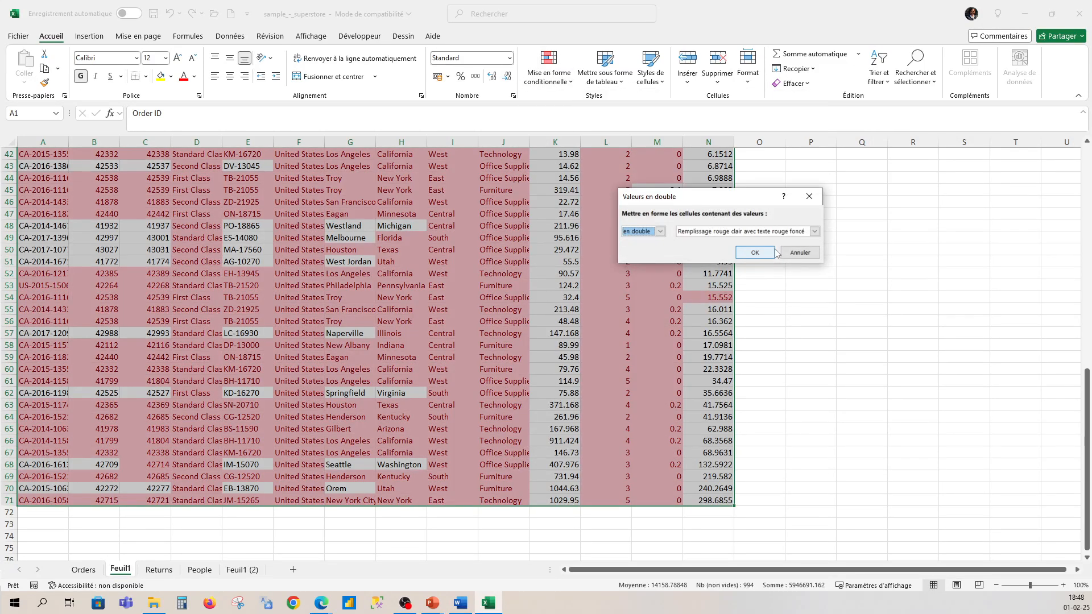
click(814, 232)
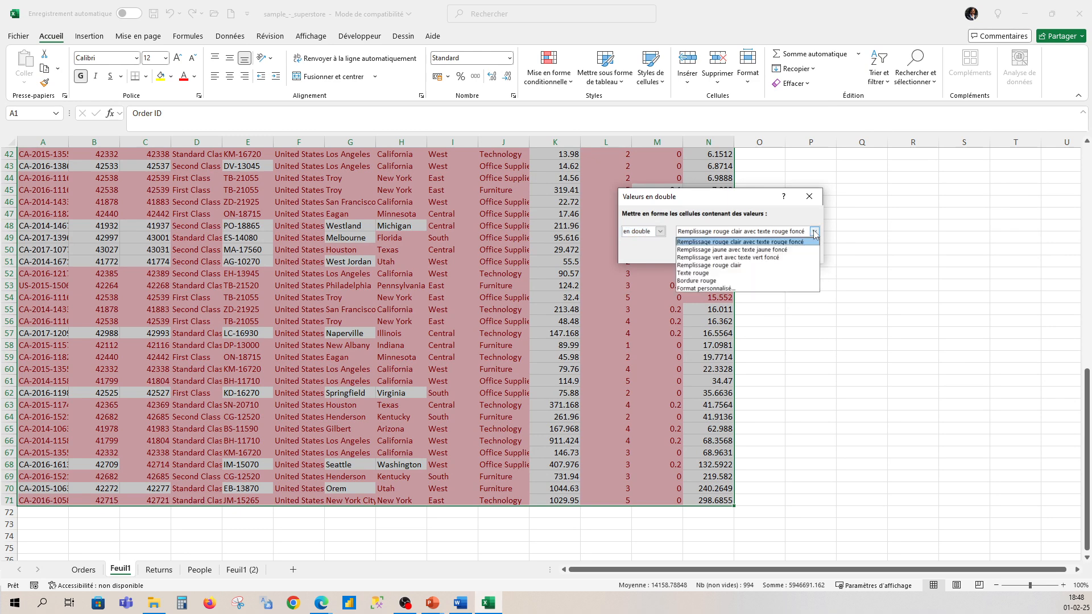
click(776, 258)
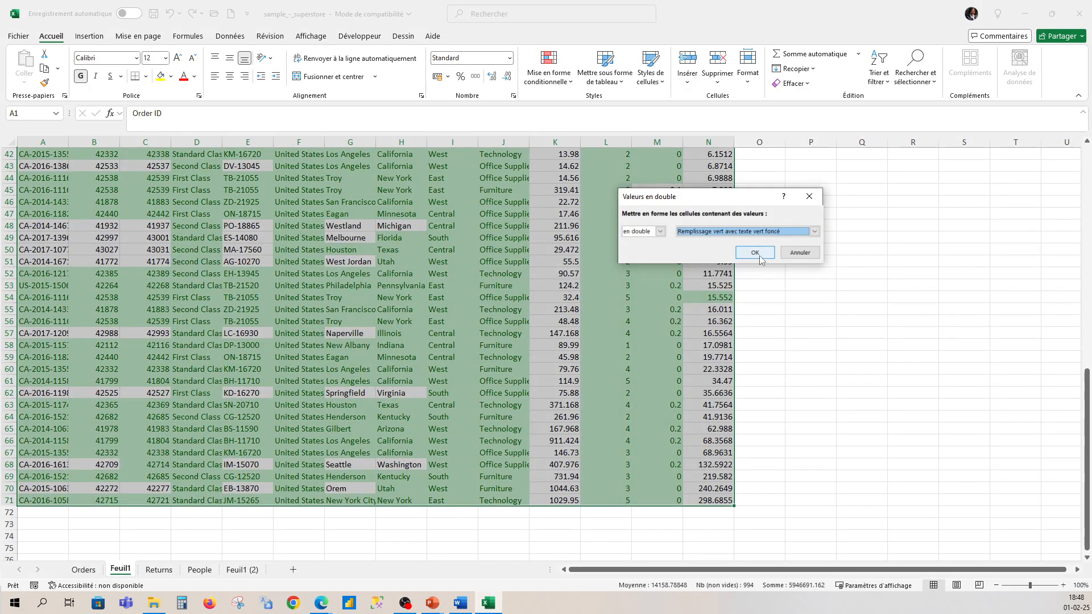
click(755, 253)
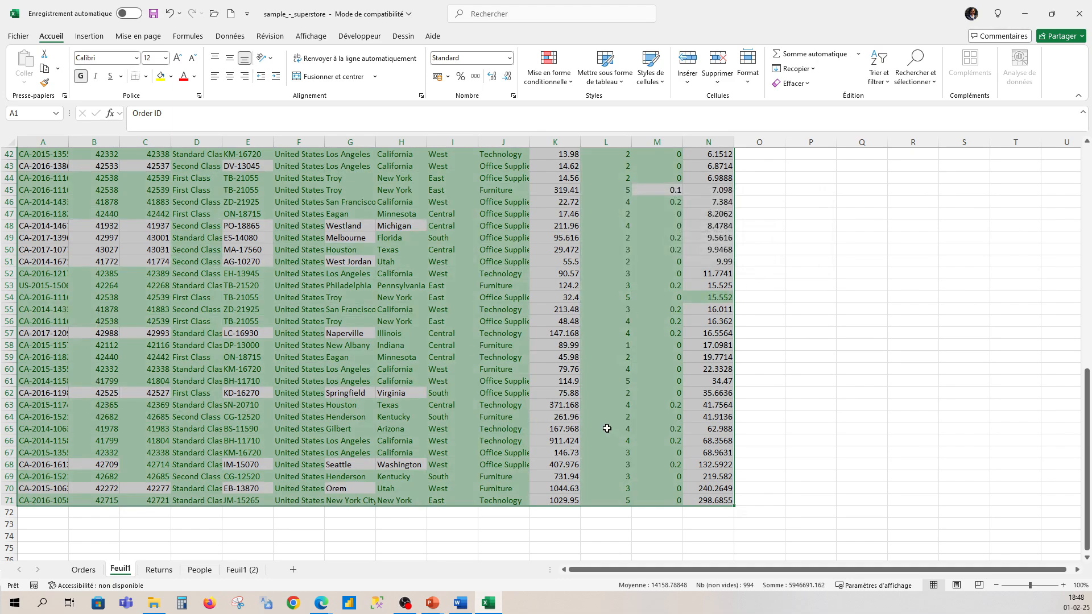
scroll(334, 357, up, 13)
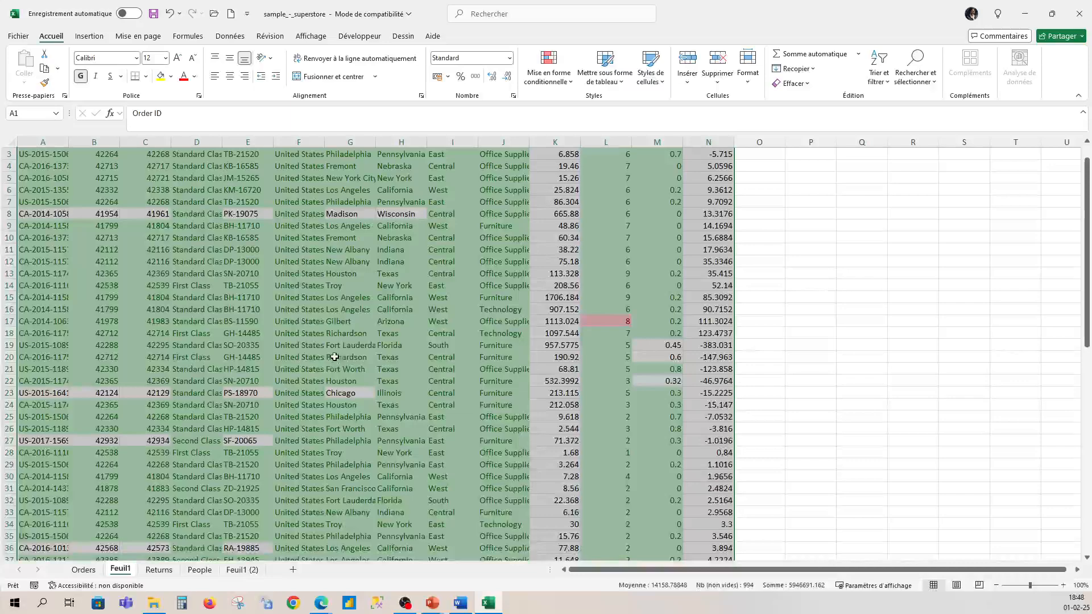
scroll(334, 358, up, 1)
scroll(340, 354, down, 13)
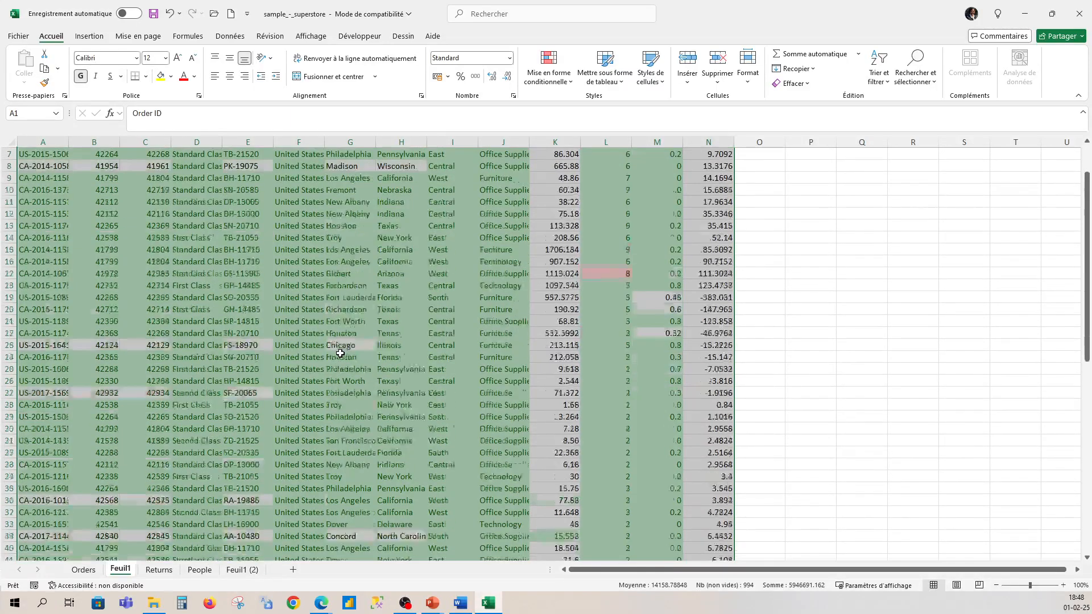
Step: Freeze the top row of Feuil1 so the column headers stay in view
scroll(369, 387, down, 1)
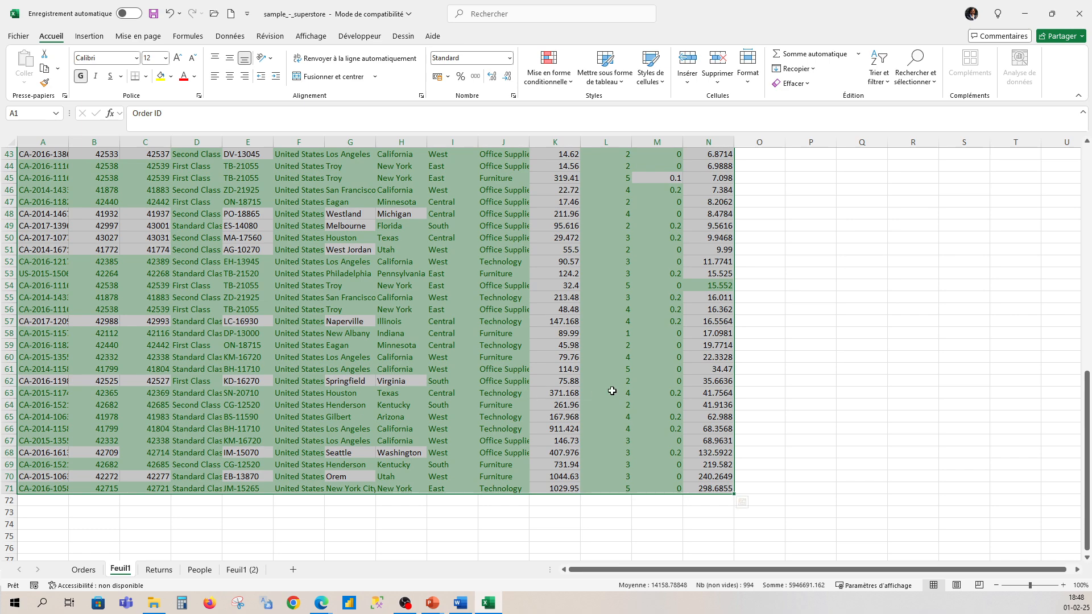
scroll(603, 390, down, 2)
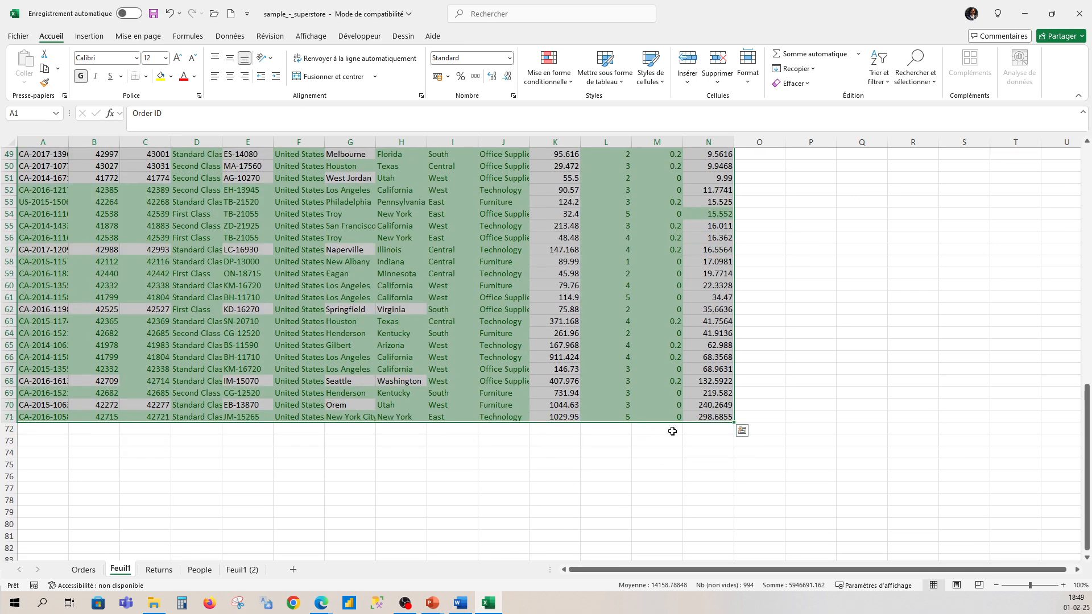
click(555, 379)
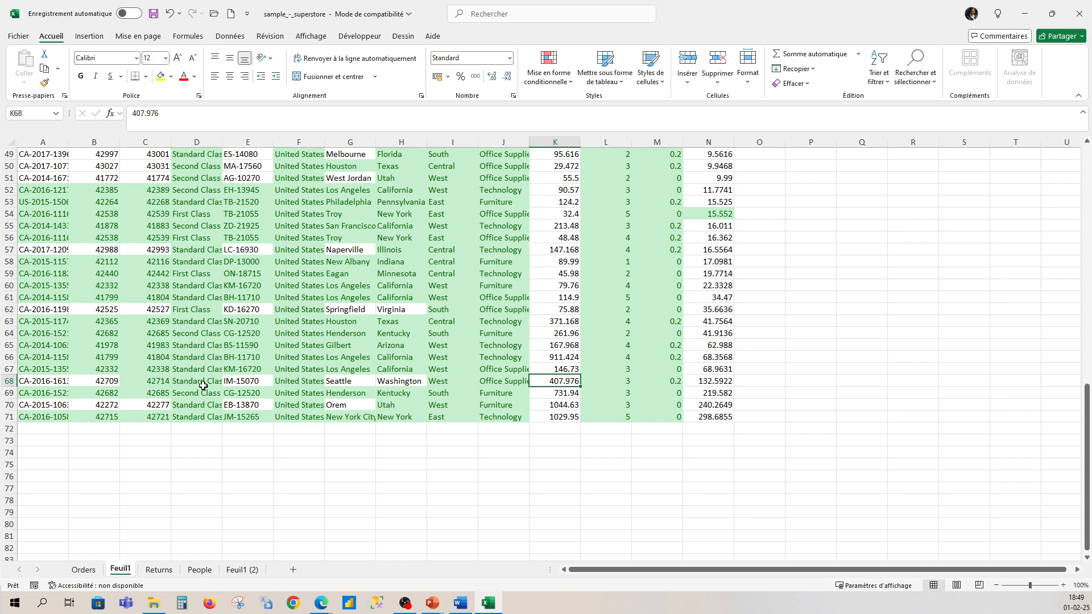
scroll(203, 385, up, 16)
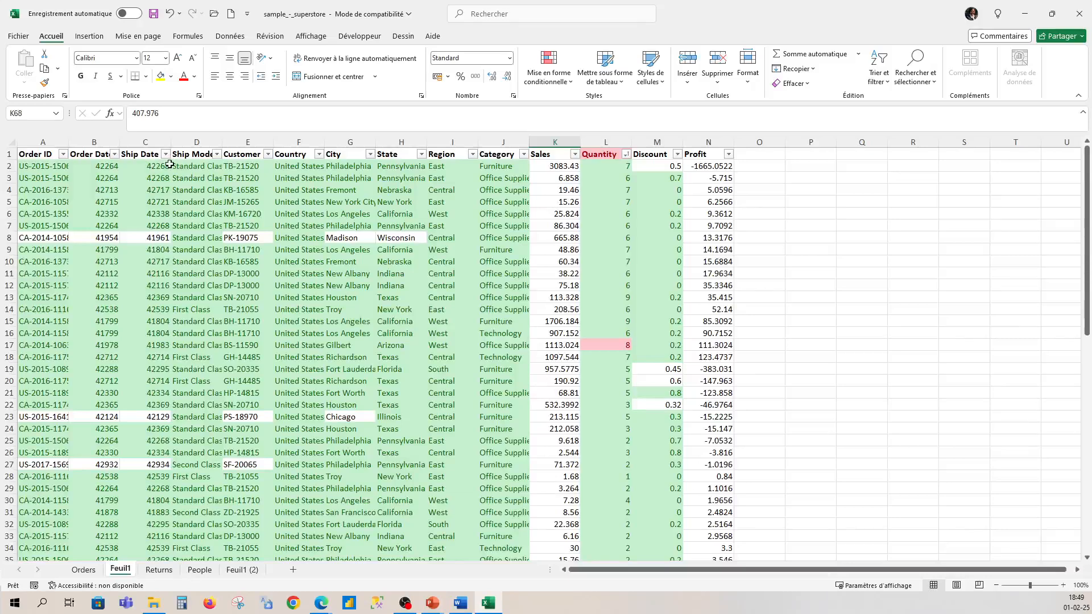
click(9, 157)
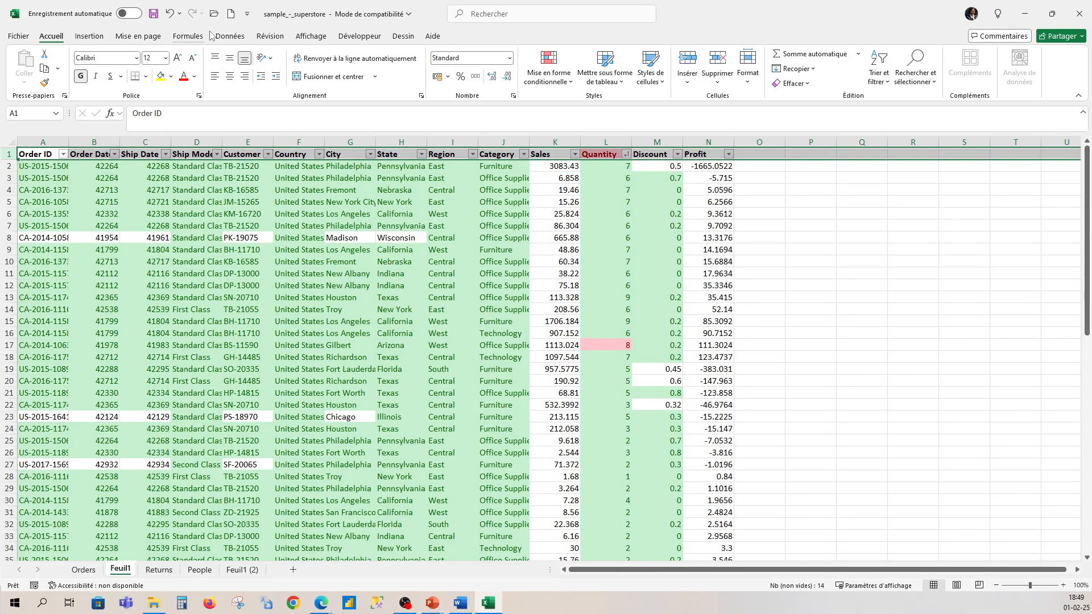
click(311, 36)
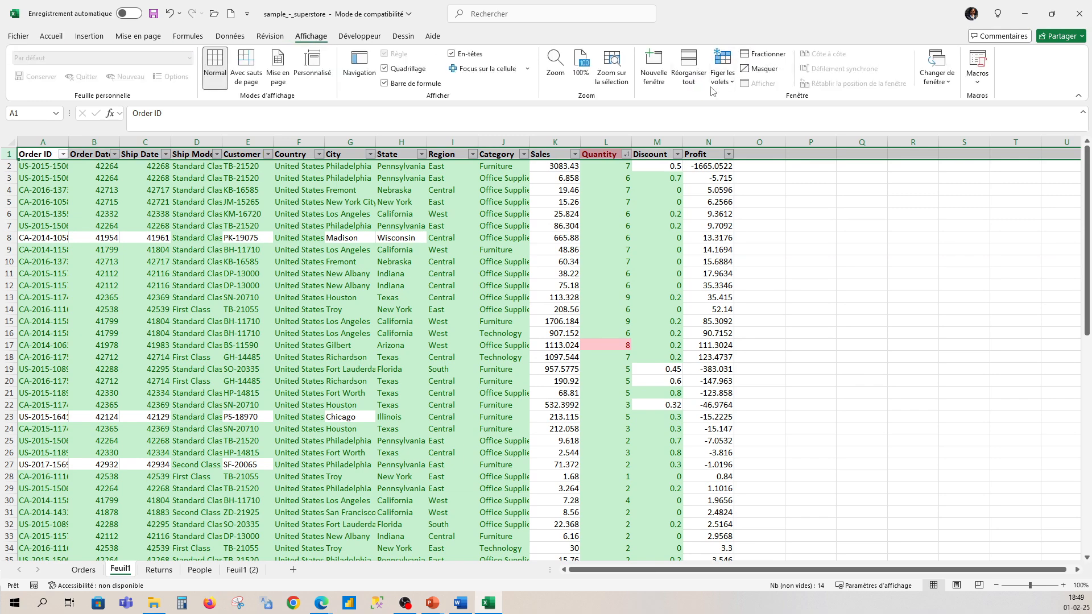
click(722, 68)
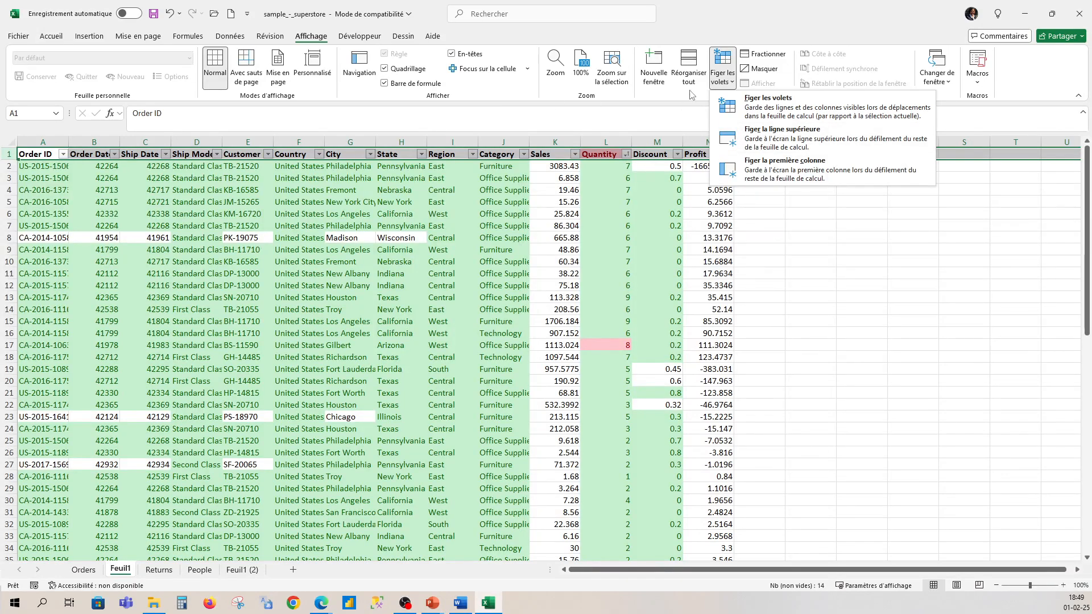
click(789, 145)
Step: Look through the sales records beneath the frozen header row, down to the last row and back to the start
scroll(424, 300, down, 8)
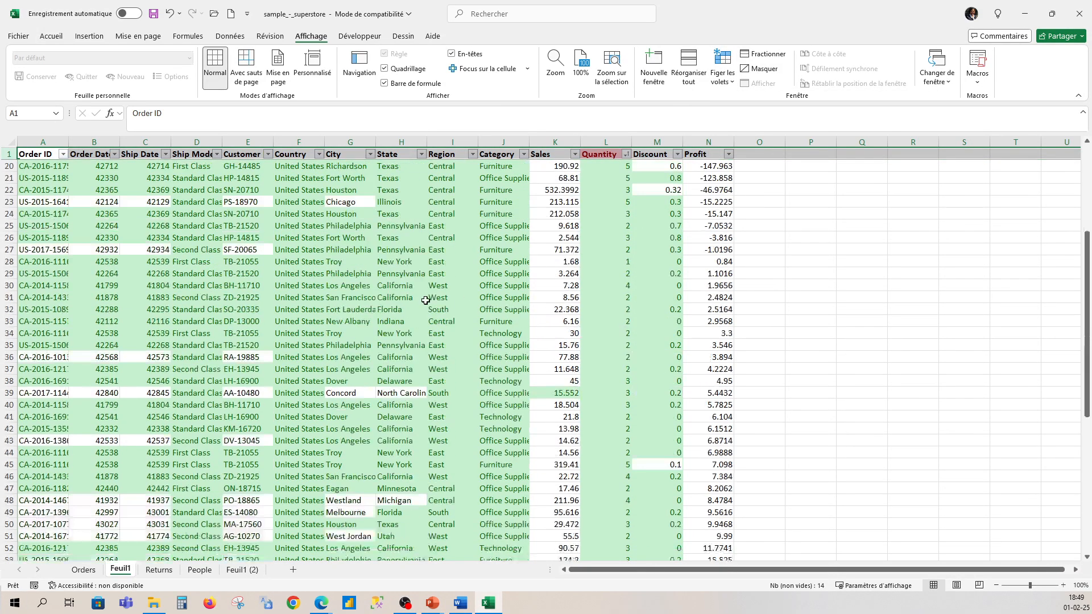
scroll(423, 300, down, 4)
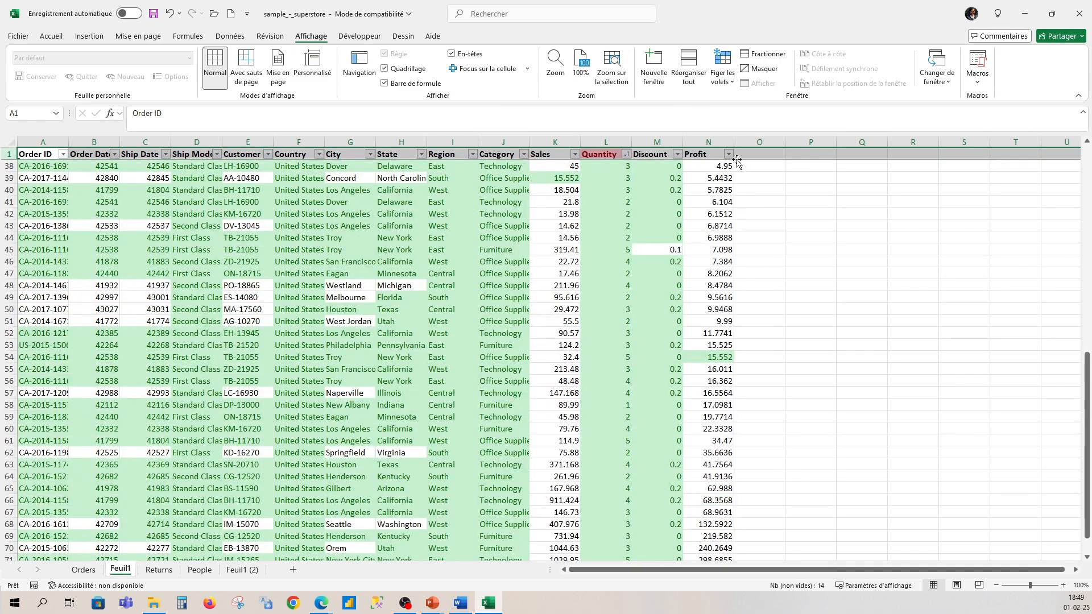
scroll(409, 364, down, 1)
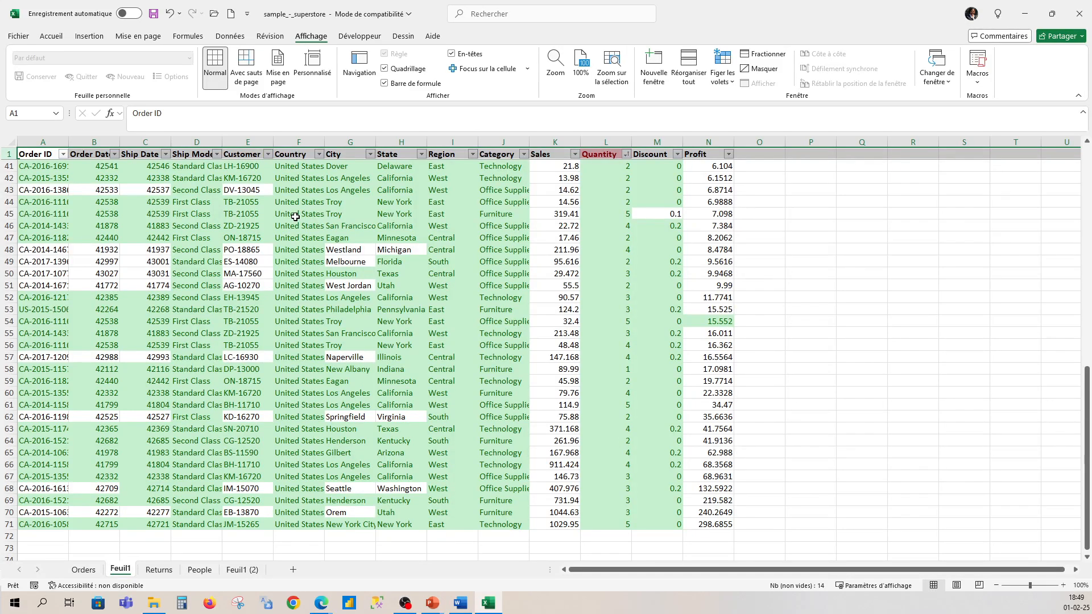
scroll(605, 331, down, 2)
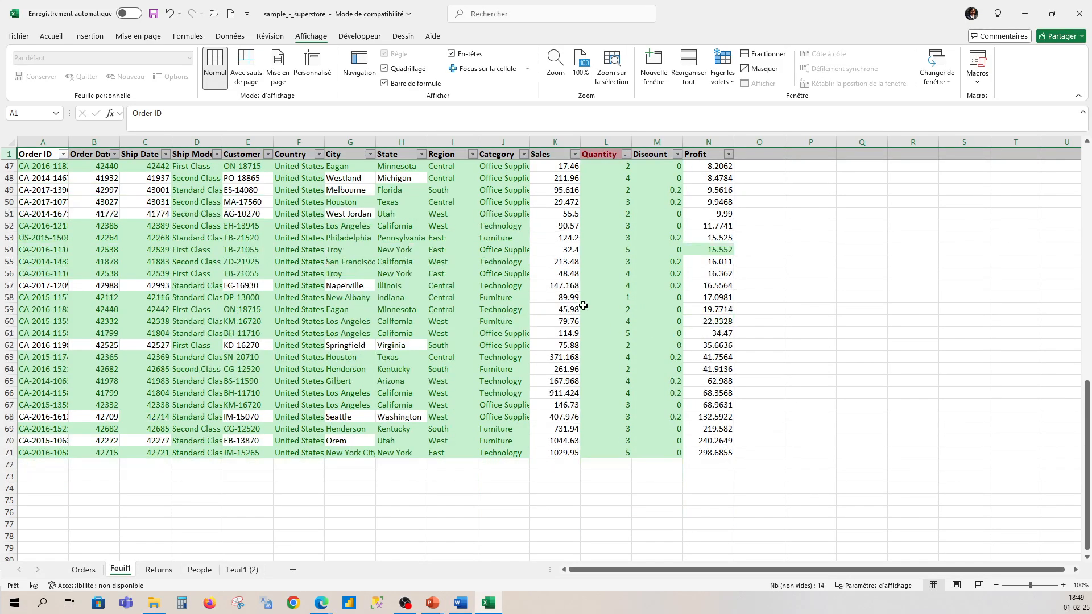
scroll(583, 304, up, 12)
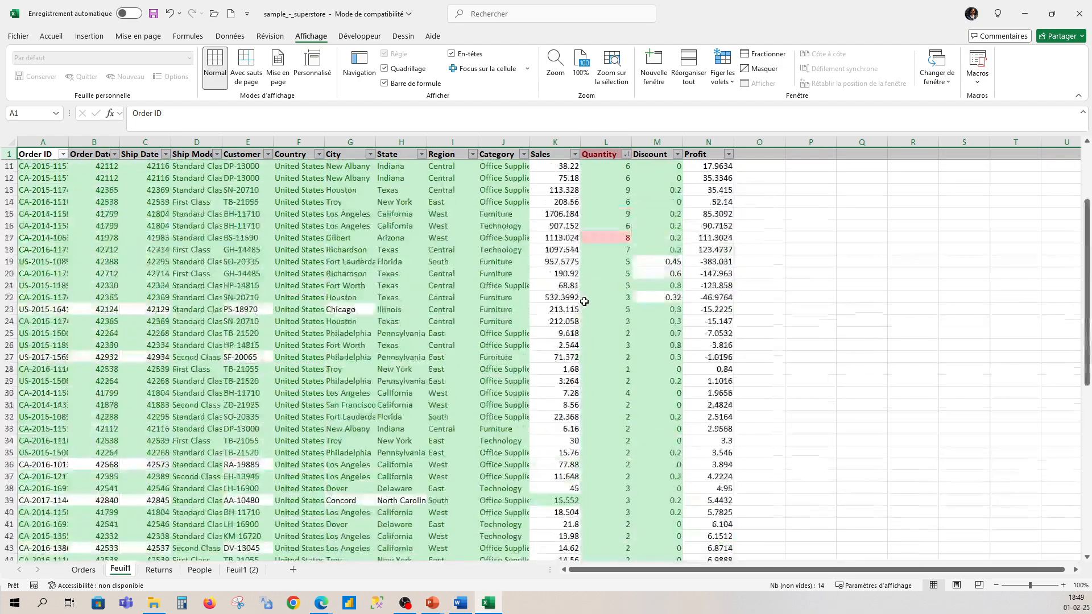
scroll(584, 301, up, 3)
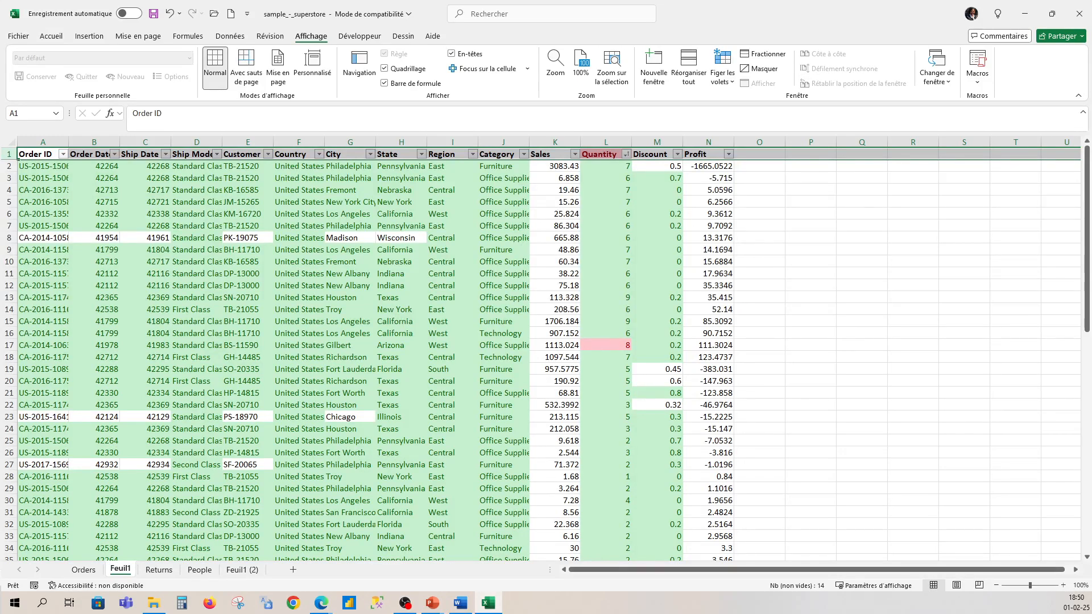
Step: Add a second custom sort level on Country by cell values, A to Z, beneath the Quantity colour level, and apply the sort
click(523, 155)
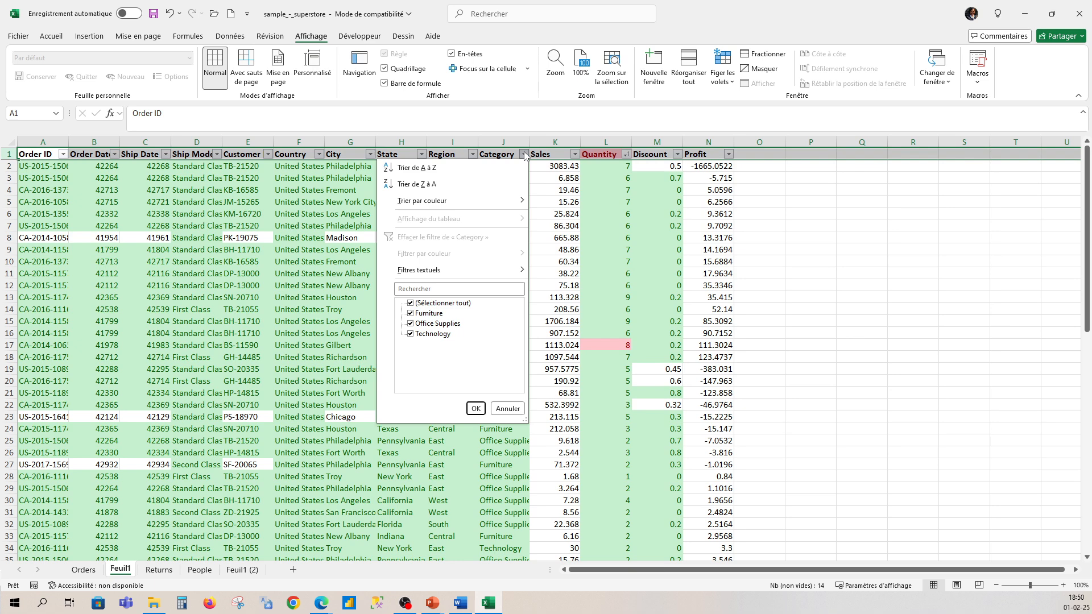
mouse_move(445, 208)
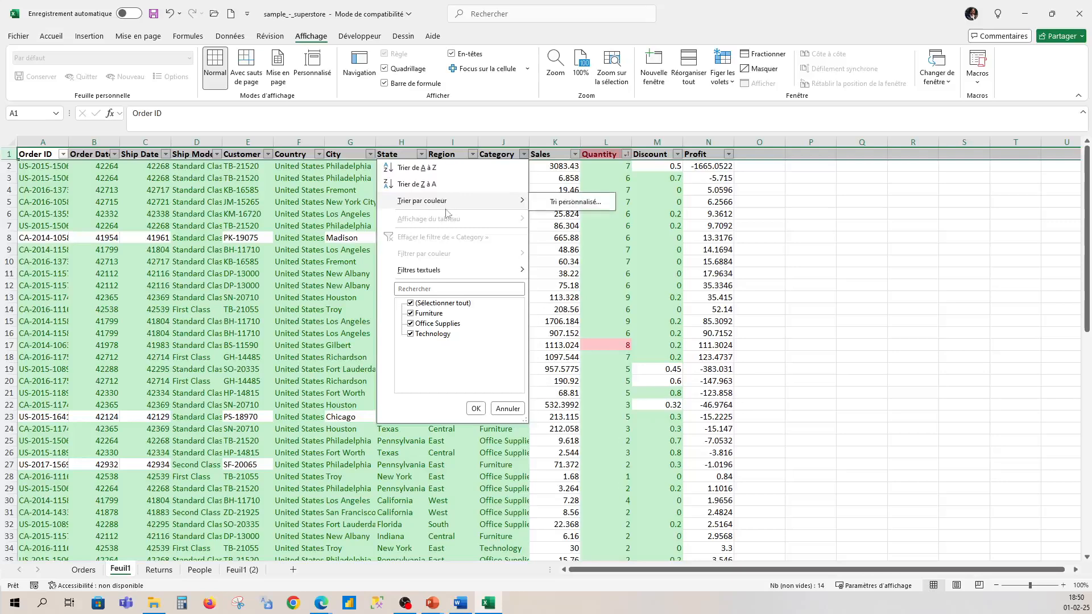
click(565, 206)
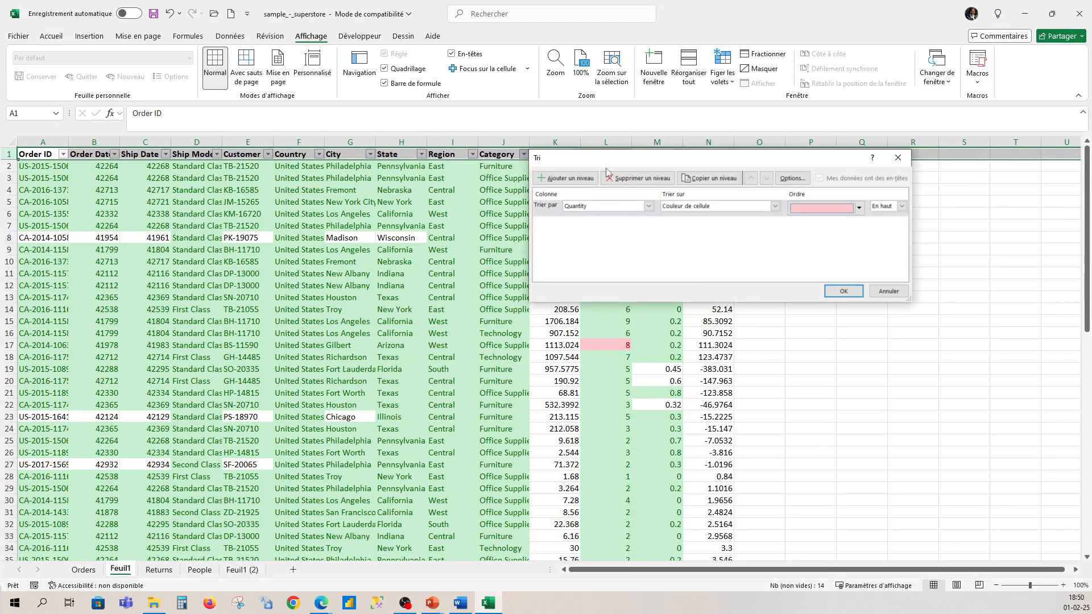
drag(613, 163, 583, 285)
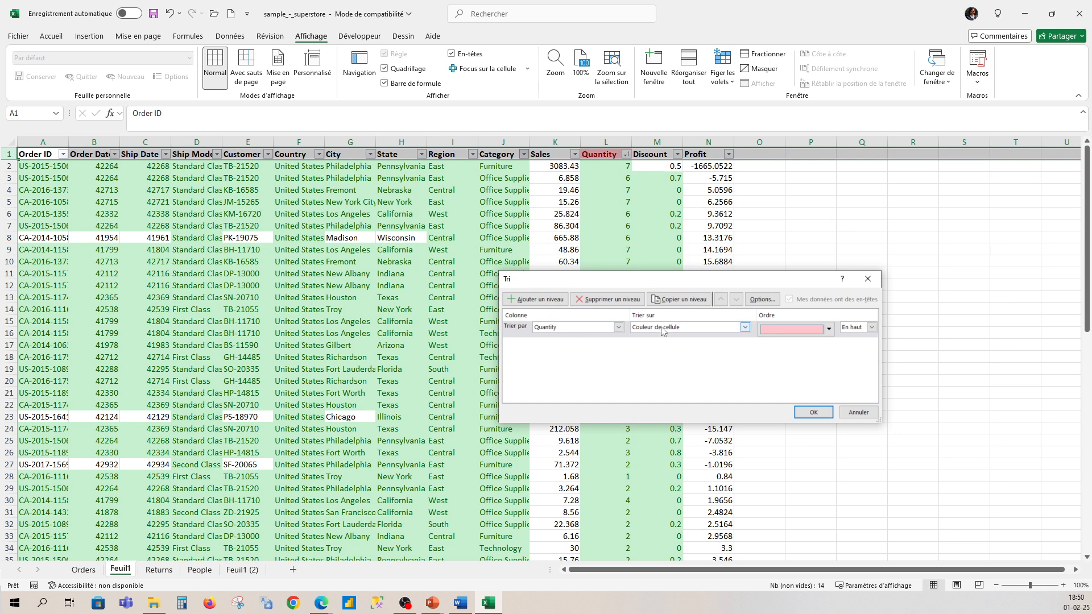
click(523, 300)
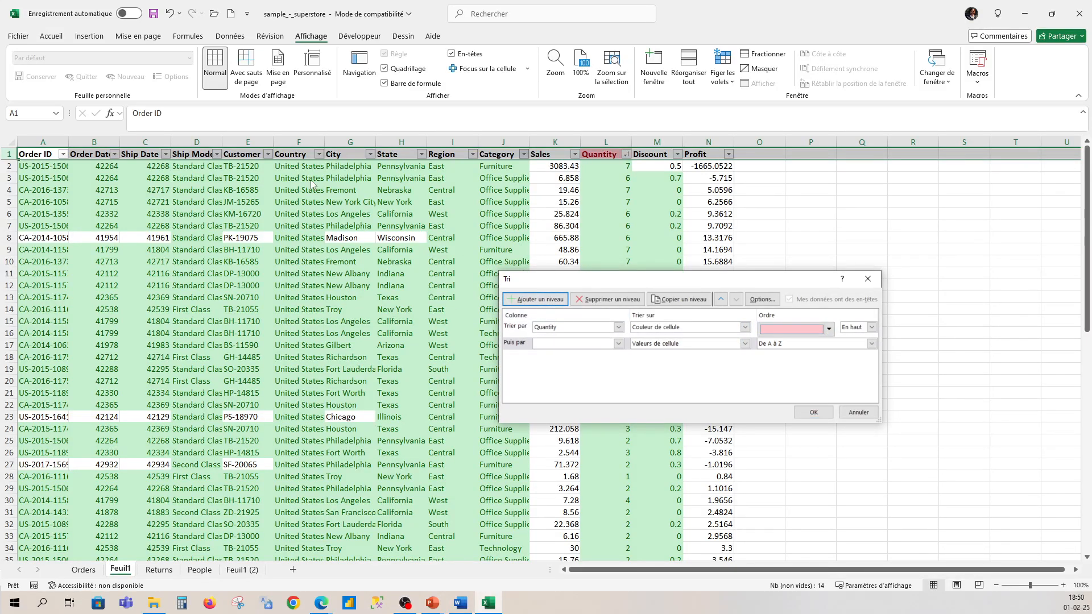
click(576, 346)
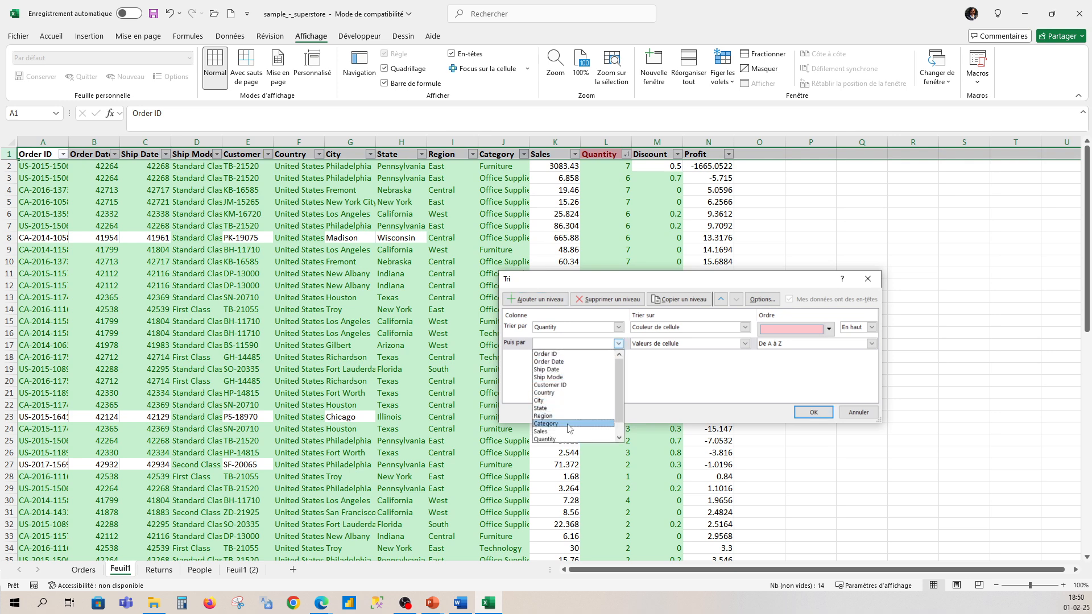
click(546, 393)
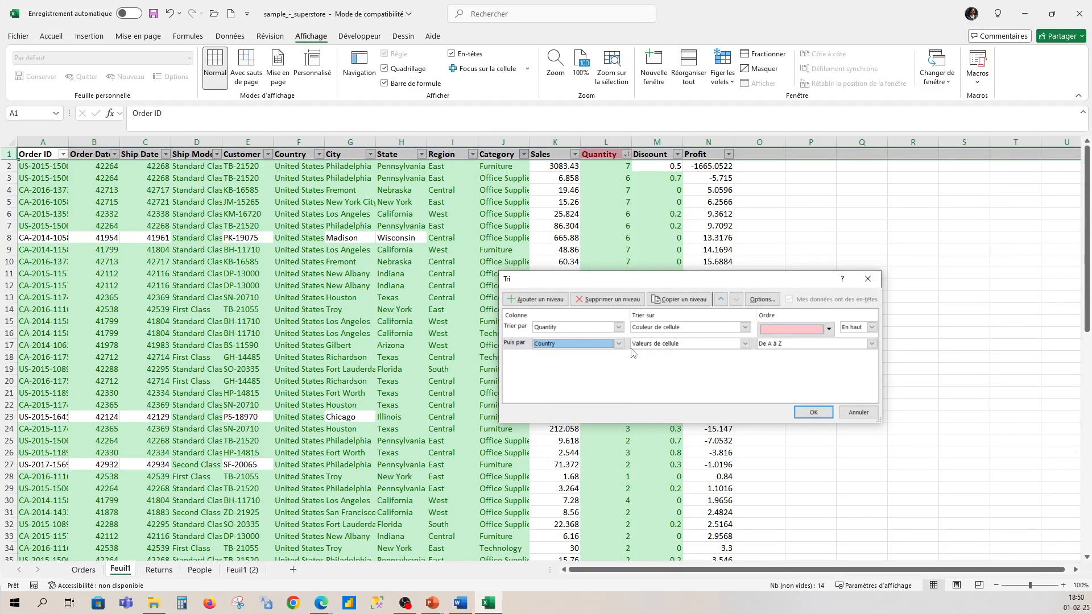
click(745, 344)
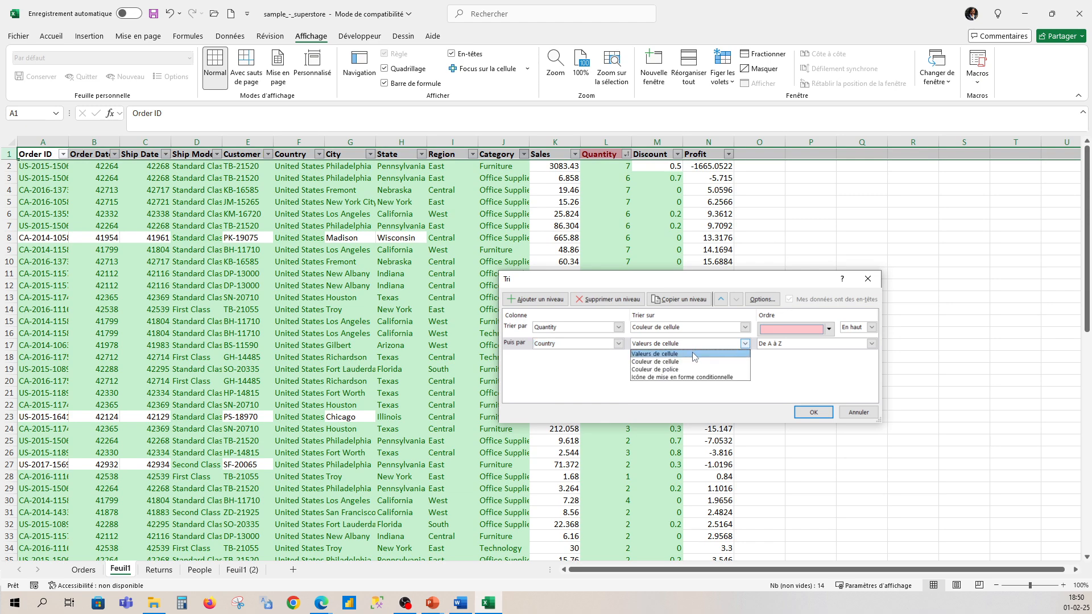
click(800, 349)
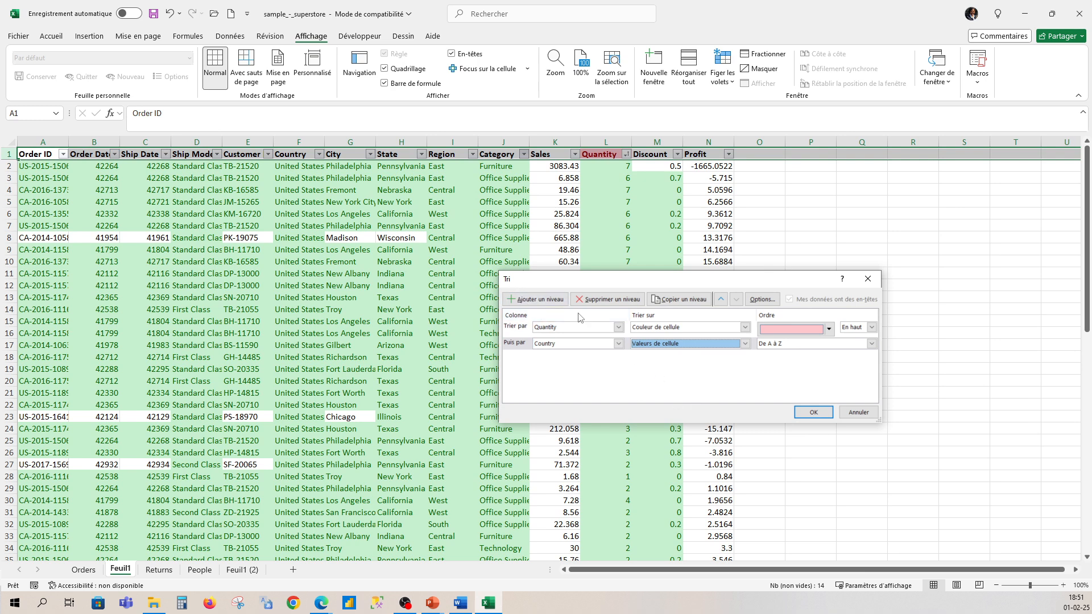
click(820, 412)
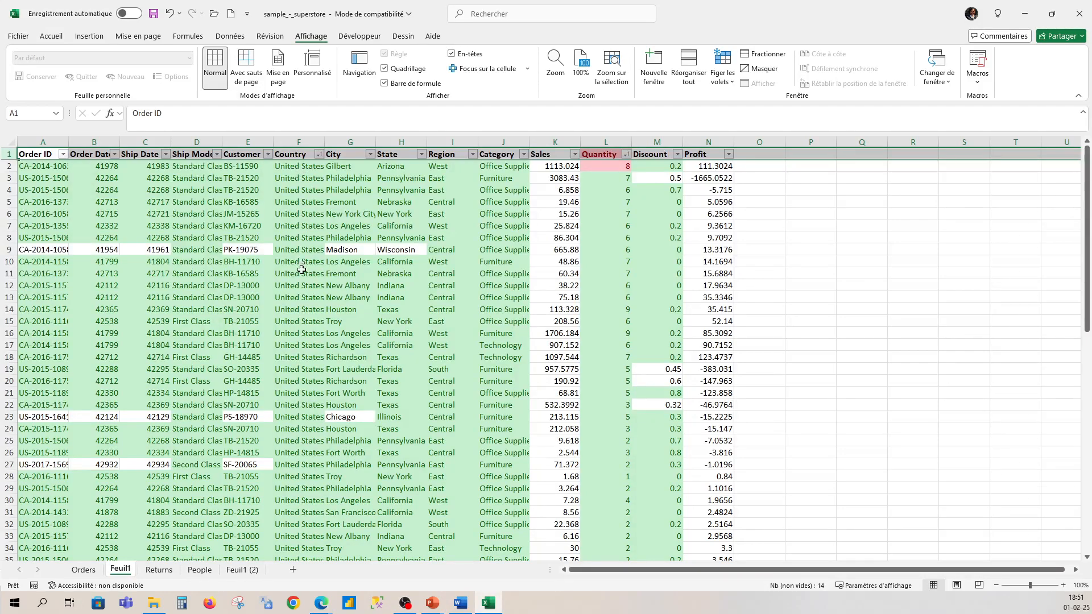
Step: Replace the Country level of the custom sort with Region by cell values, A to Z, and apply the sort
scroll(302, 269, down, 4)
scroll(302, 273, down, 6)
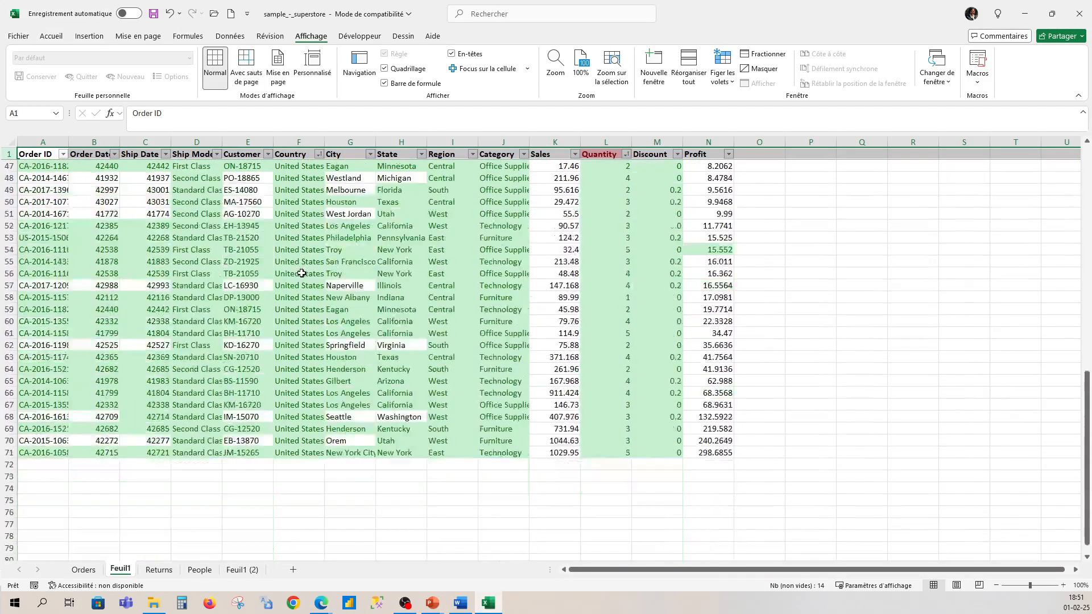
scroll(286, 263, up, 10)
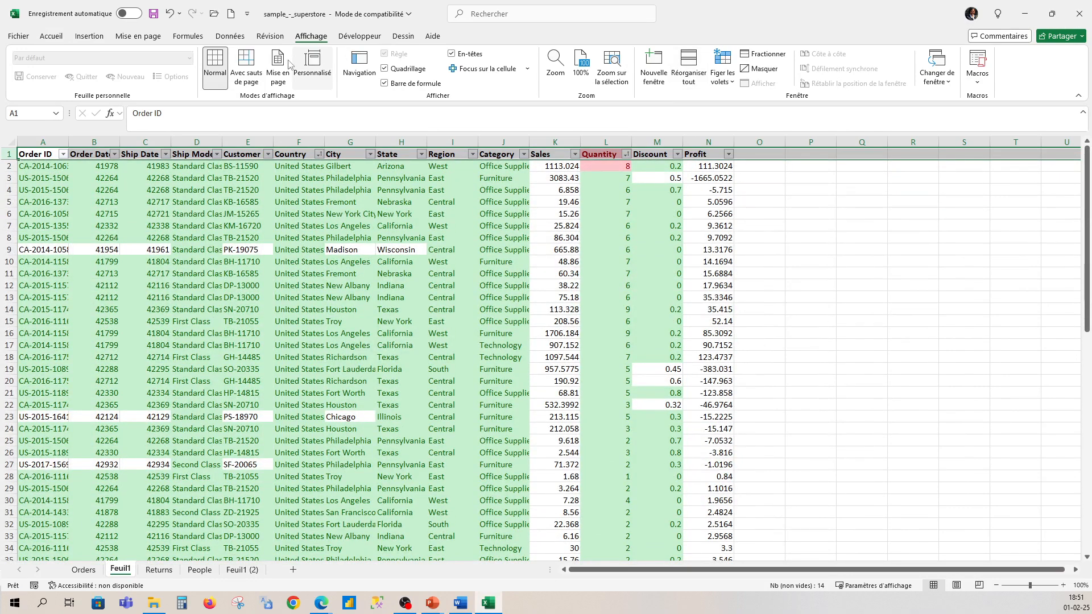
click(319, 155)
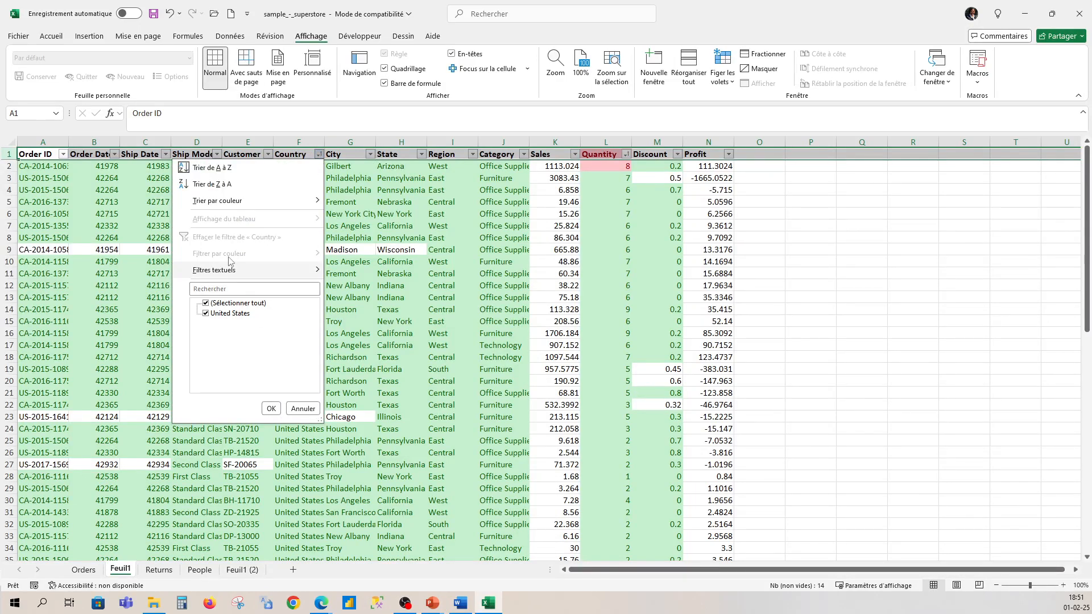
mouse_move(225, 202)
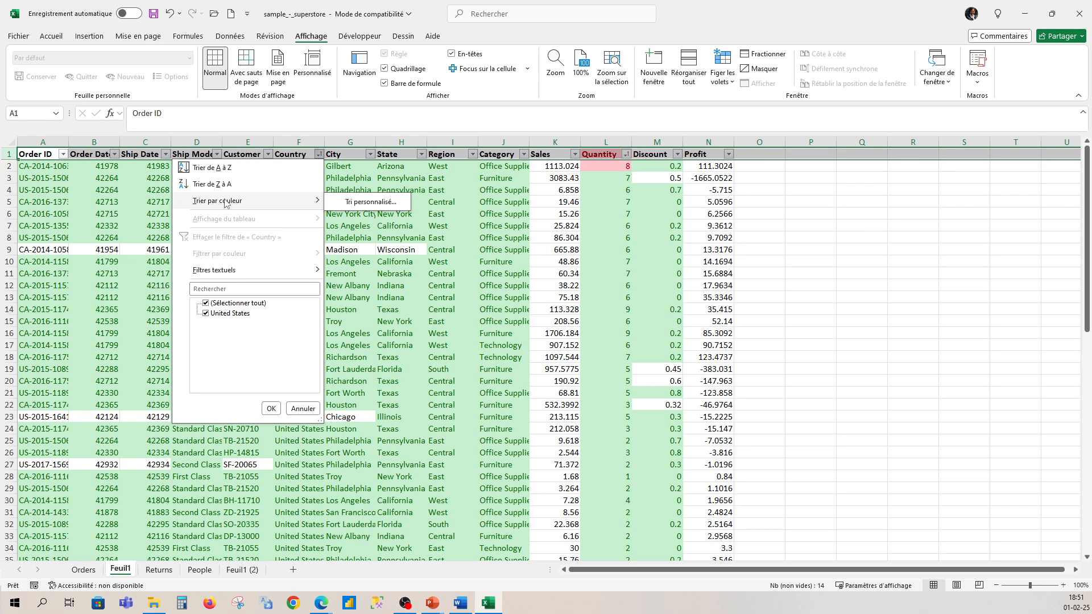
click(379, 203)
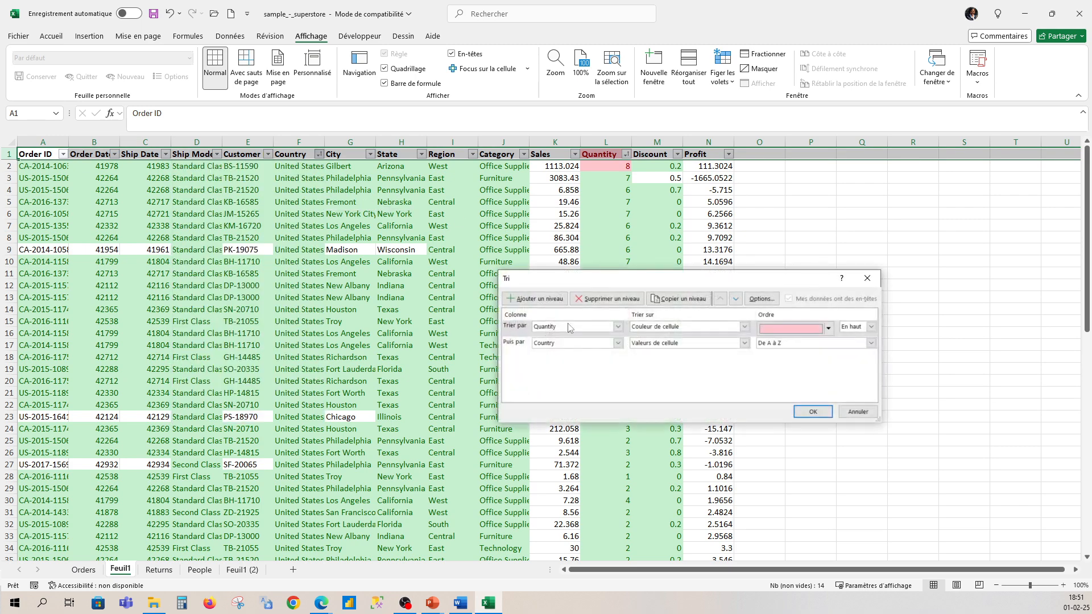
click(524, 347)
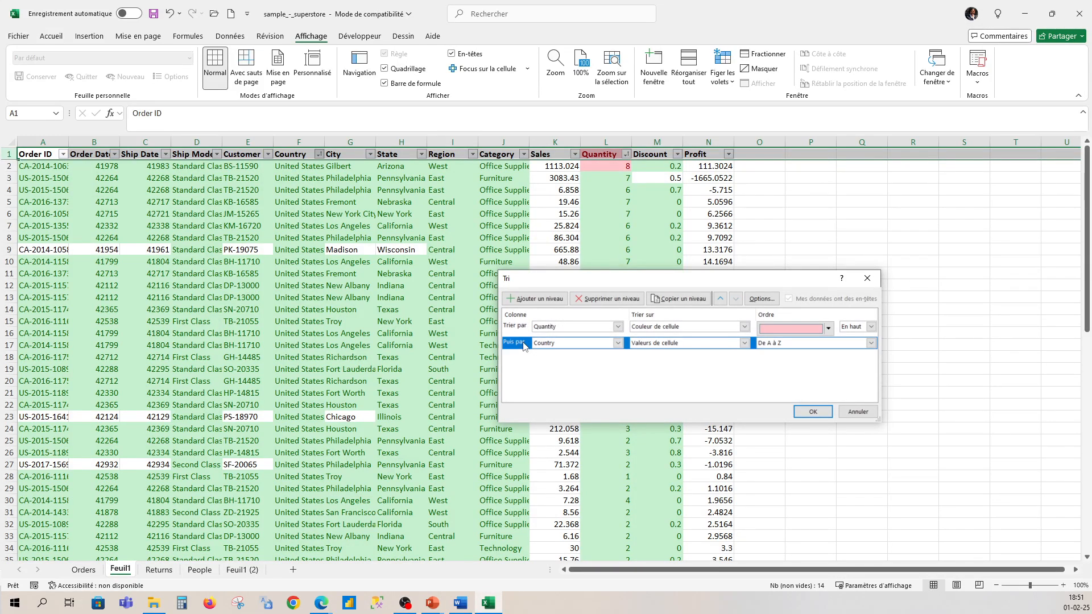
click(607, 298)
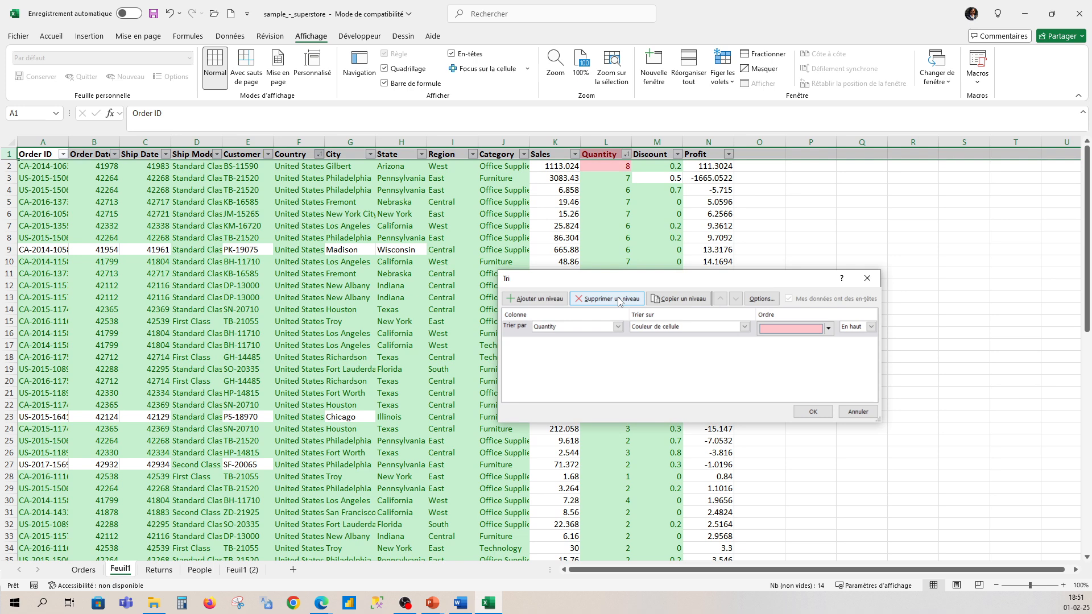
click(534, 298)
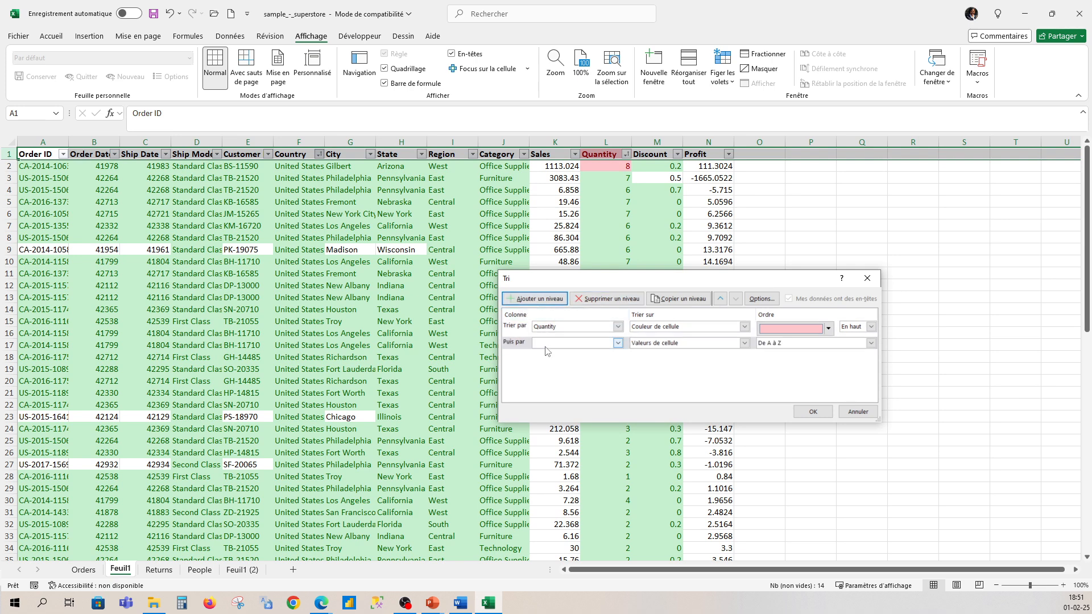
click(550, 343)
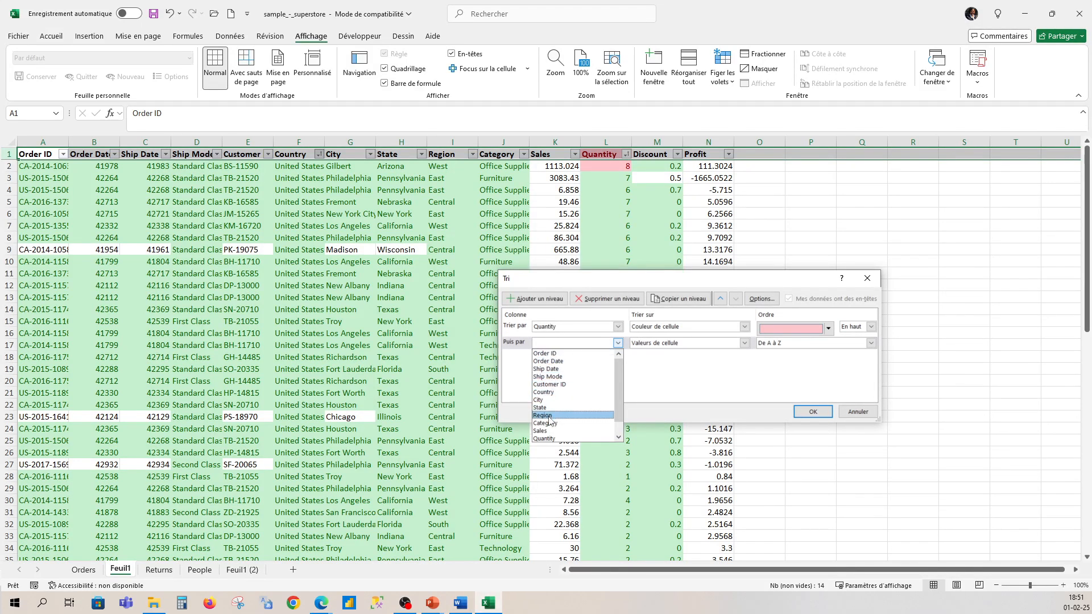
click(548, 417)
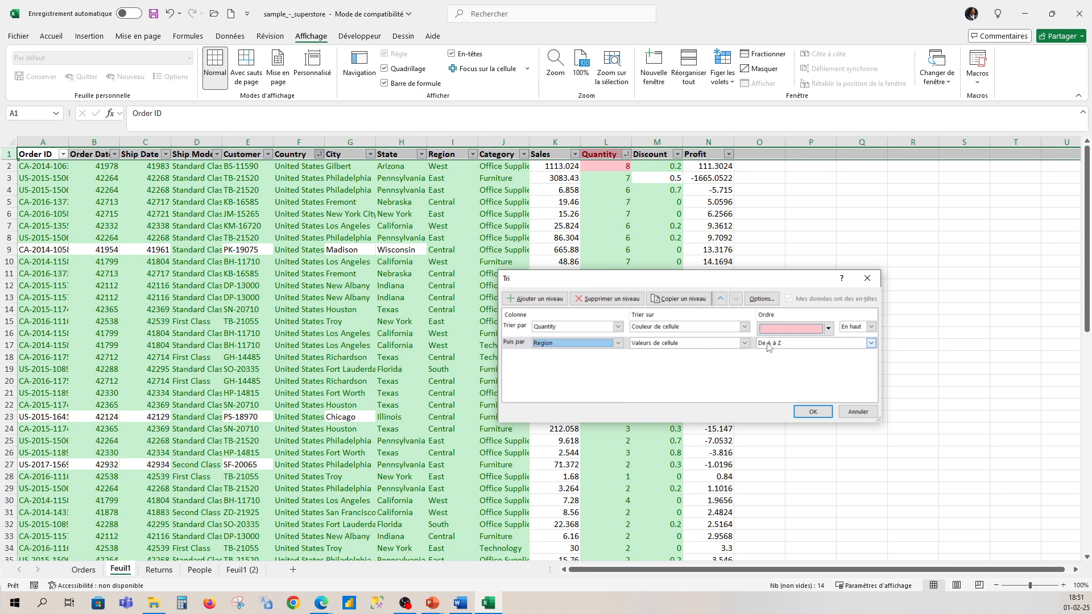
click(816, 415)
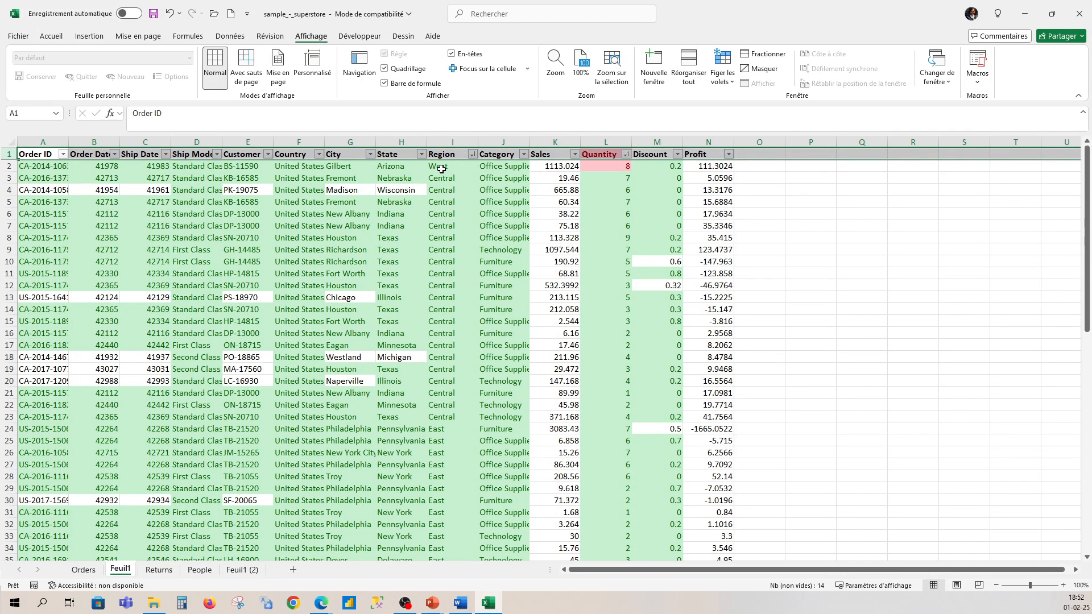
scroll(445, 194, down, 5)
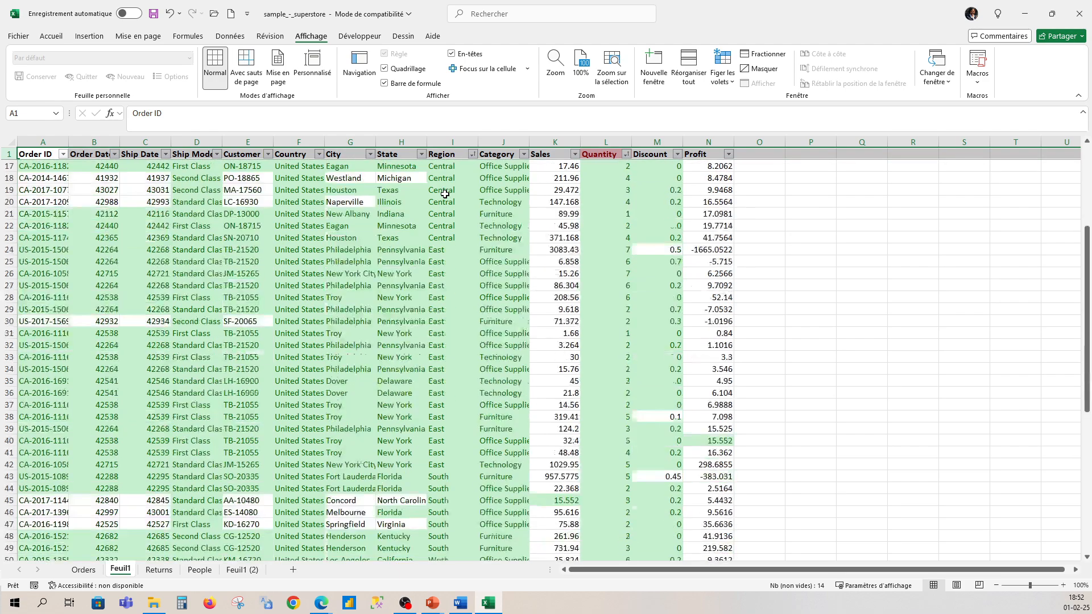
Step: Examine the sorted records and review the custom sort levels, Quantity by cell colour followed by Region A to Z
scroll(445, 194, down, 8)
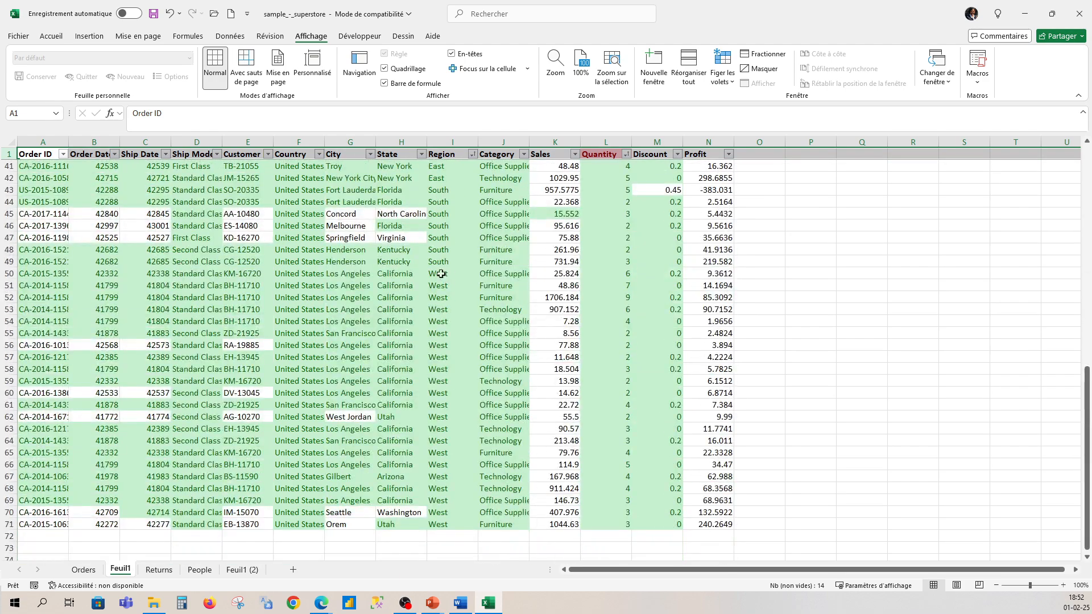
scroll(442, 264, up, 13)
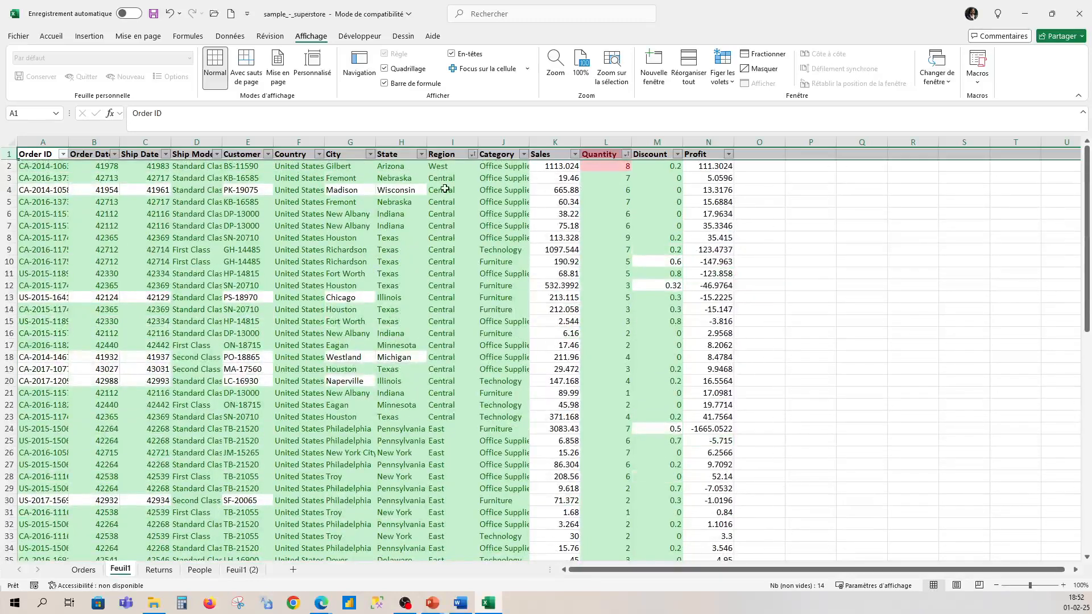
click(471, 155)
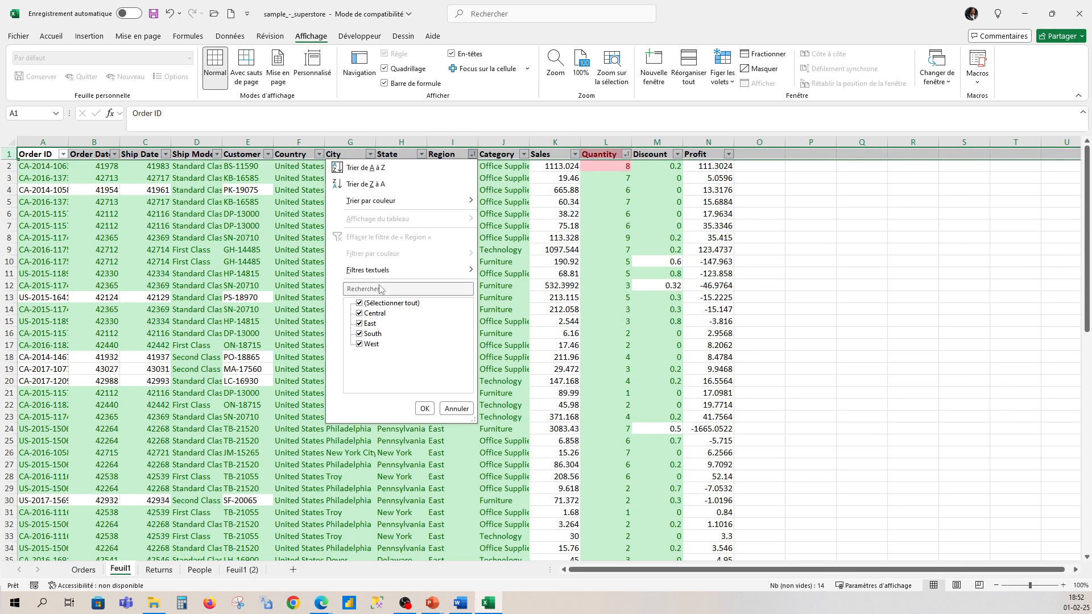
mouse_move(378, 205)
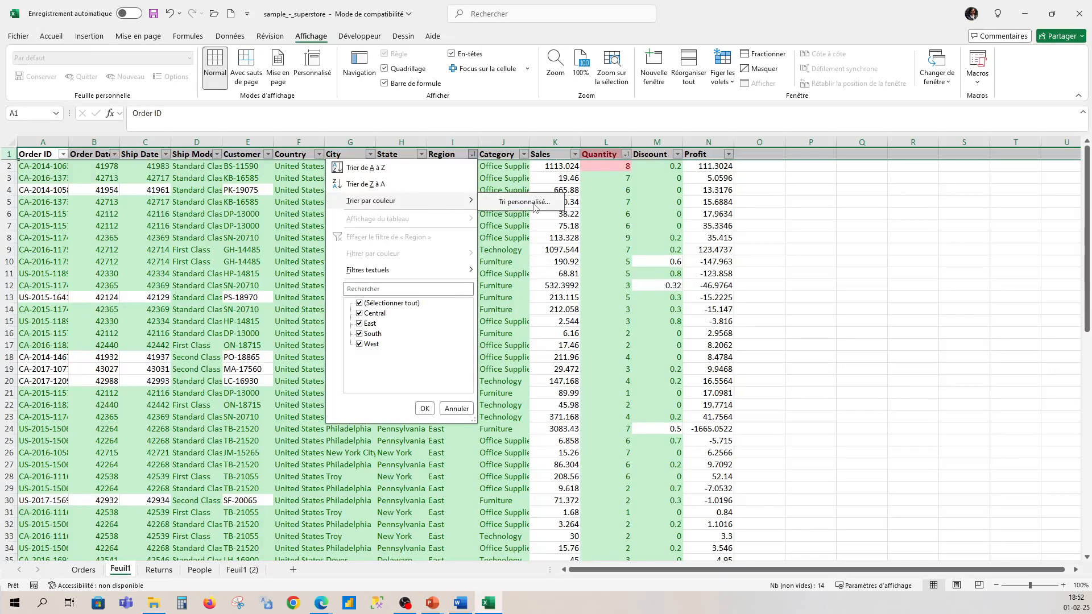
click(503, 203)
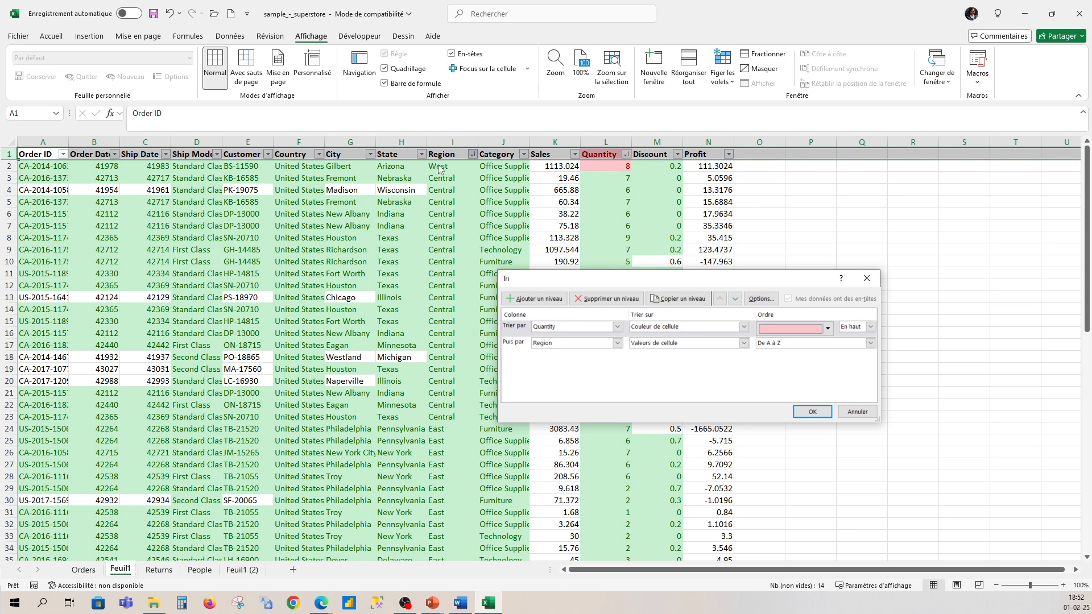
click(812, 411)
scroll(440, 215, down, 4)
scroll(453, 195, up, 4)
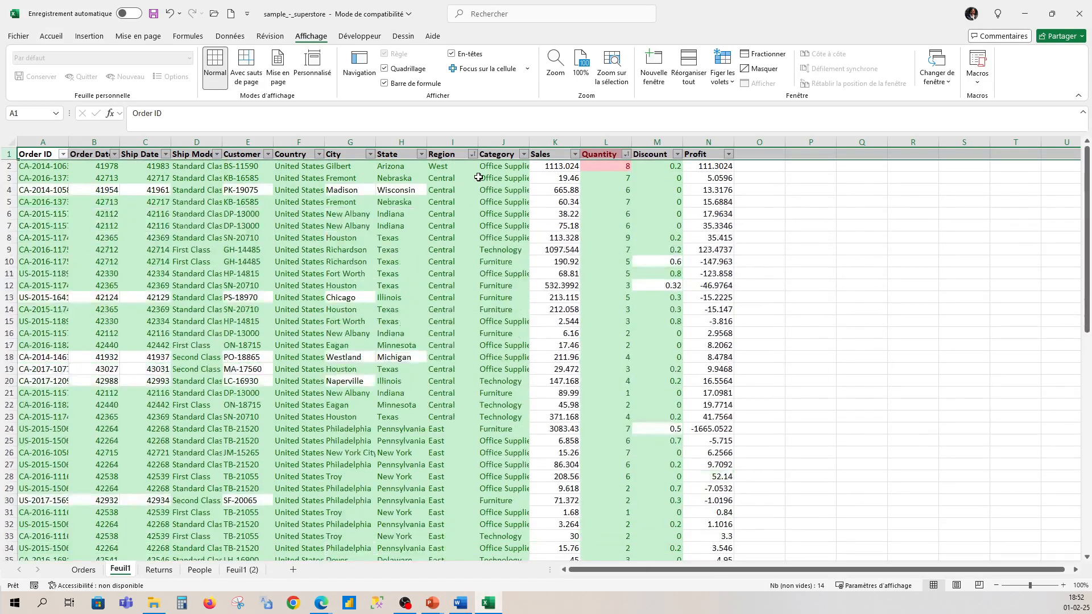
click(369, 154)
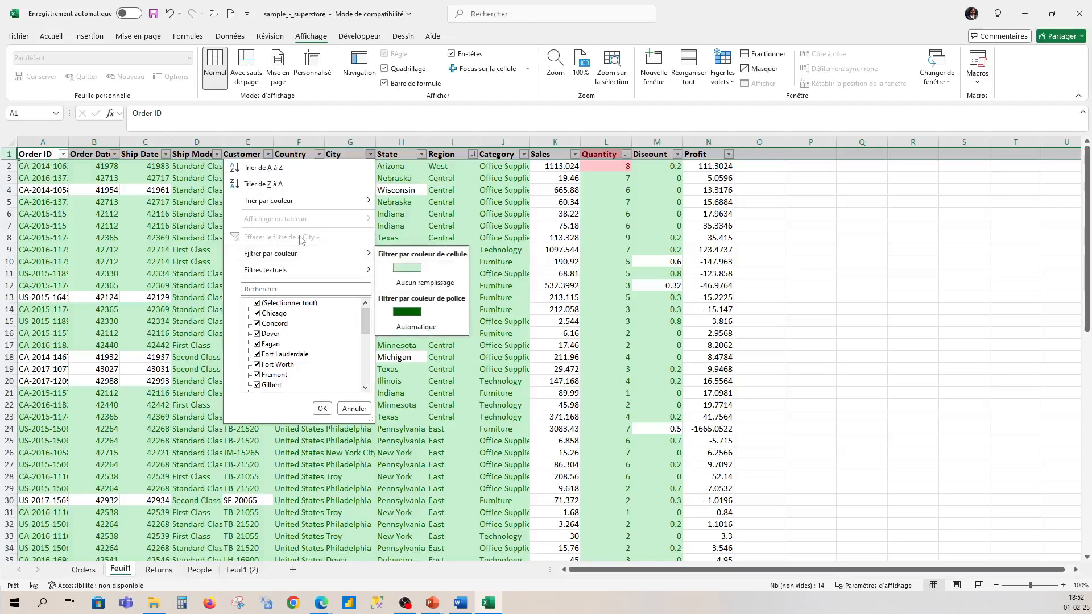
mouse_move(303, 206)
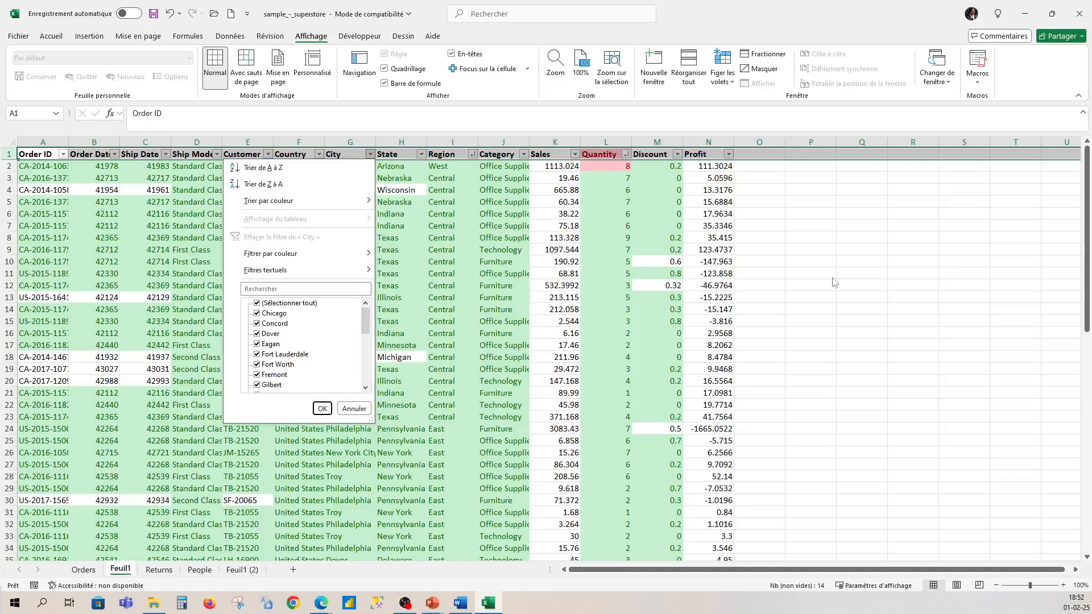
click(321, 408)
Step: Filter the Region column to show only the Central records
click(473, 155)
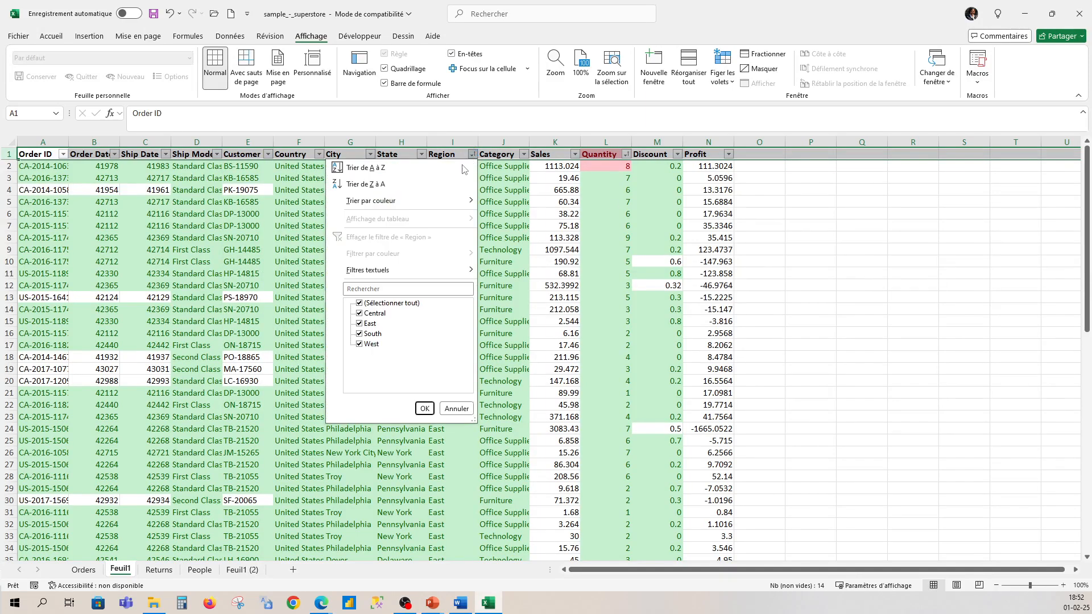
click(359, 303)
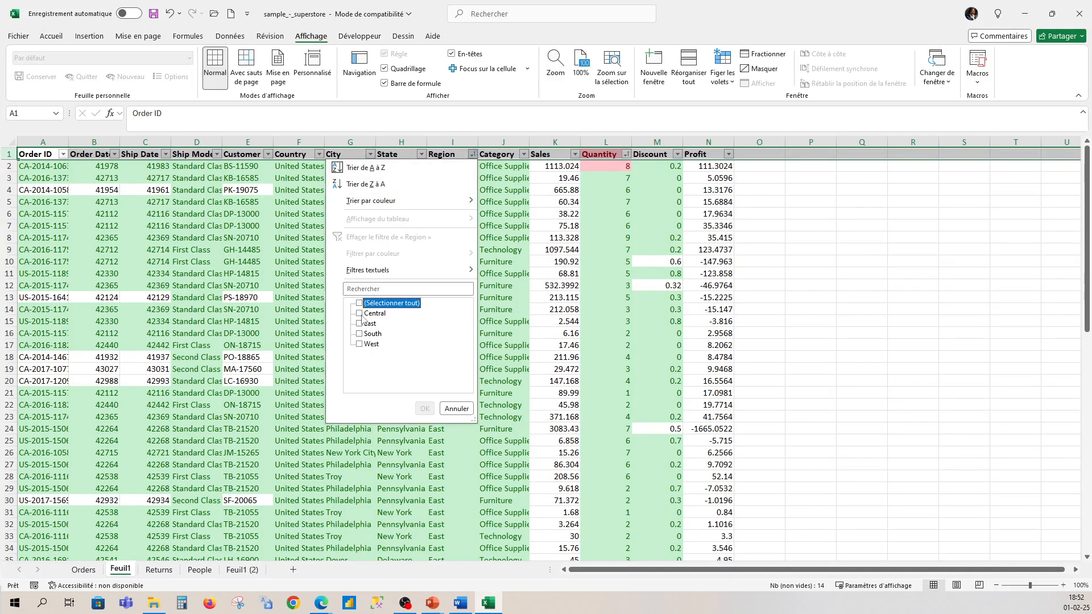
click(359, 313)
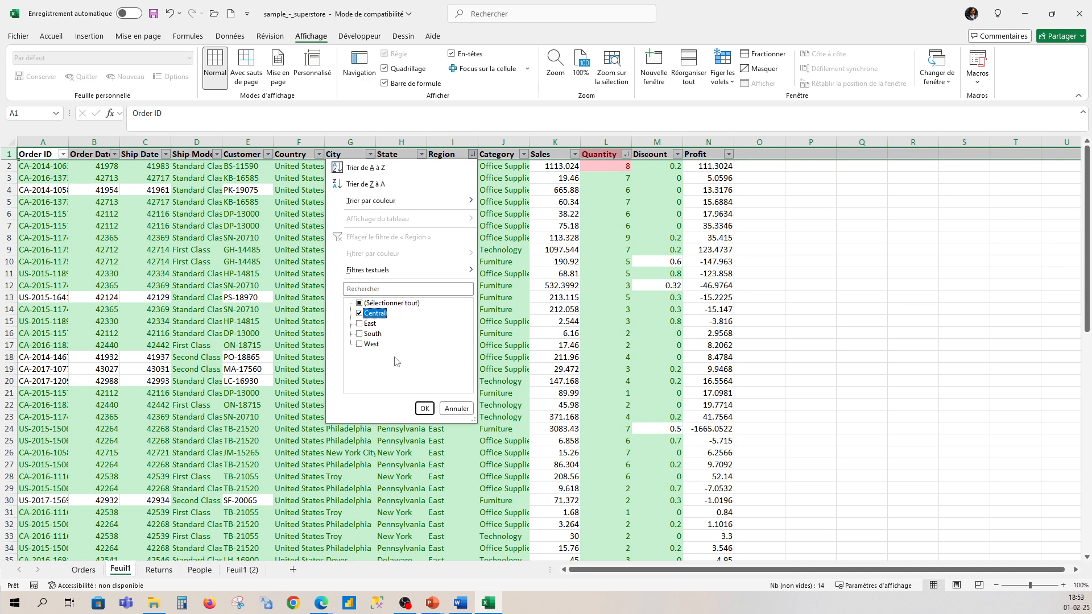
click(425, 408)
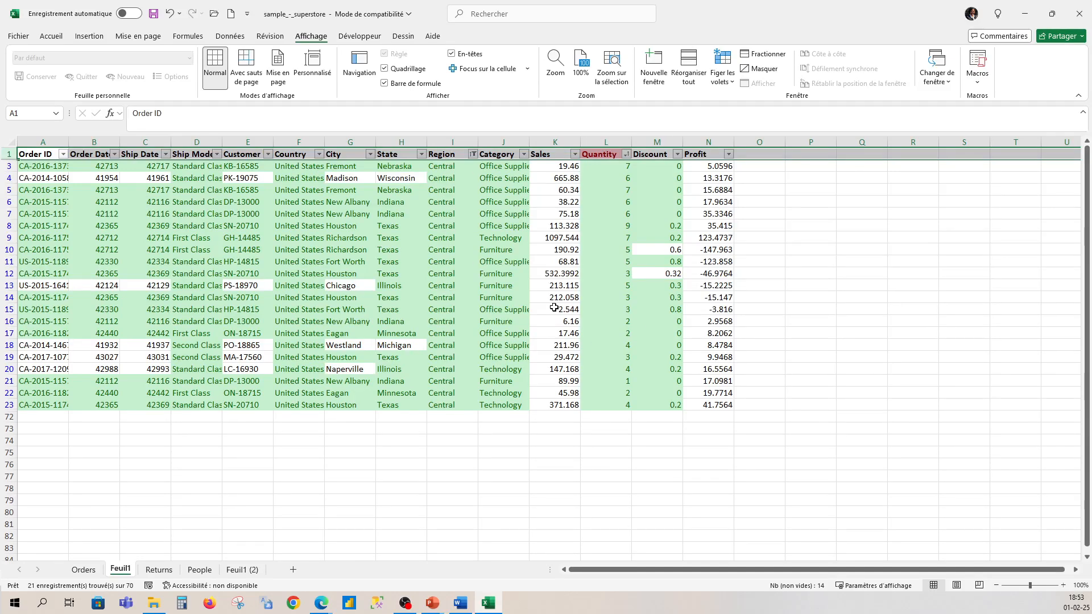
Step: Change the Region filter so that only the South records are shown
click(473, 155)
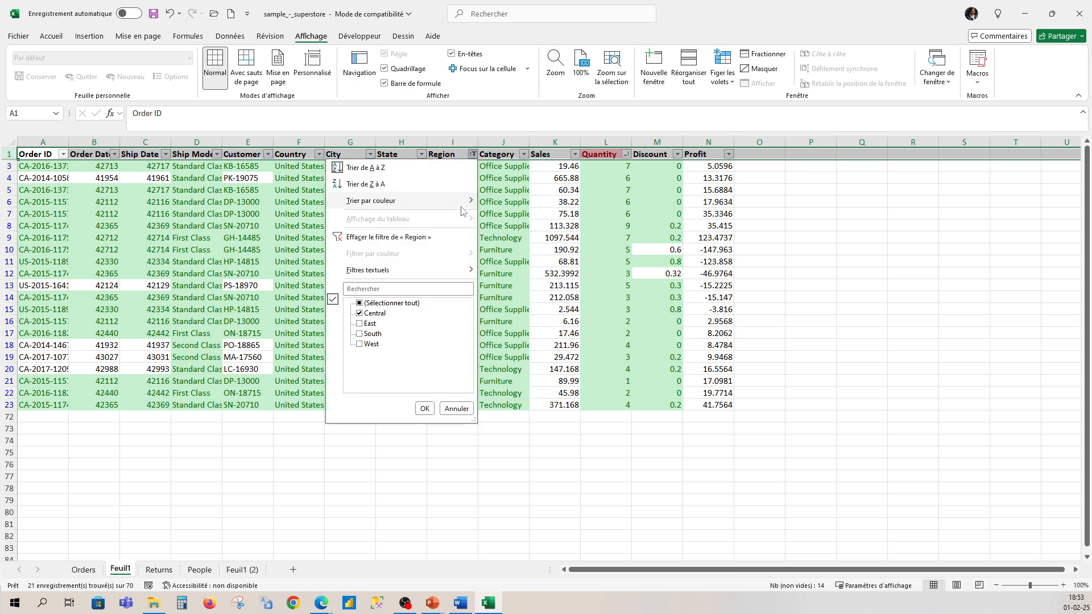
click(364, 316)
click(359, 334)
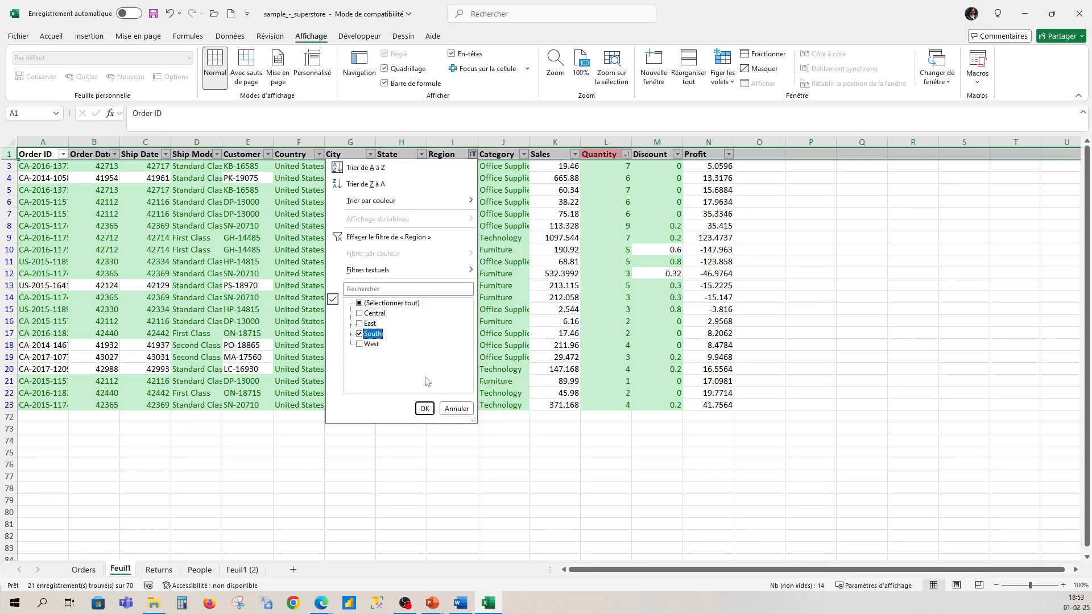
click(425, 408)
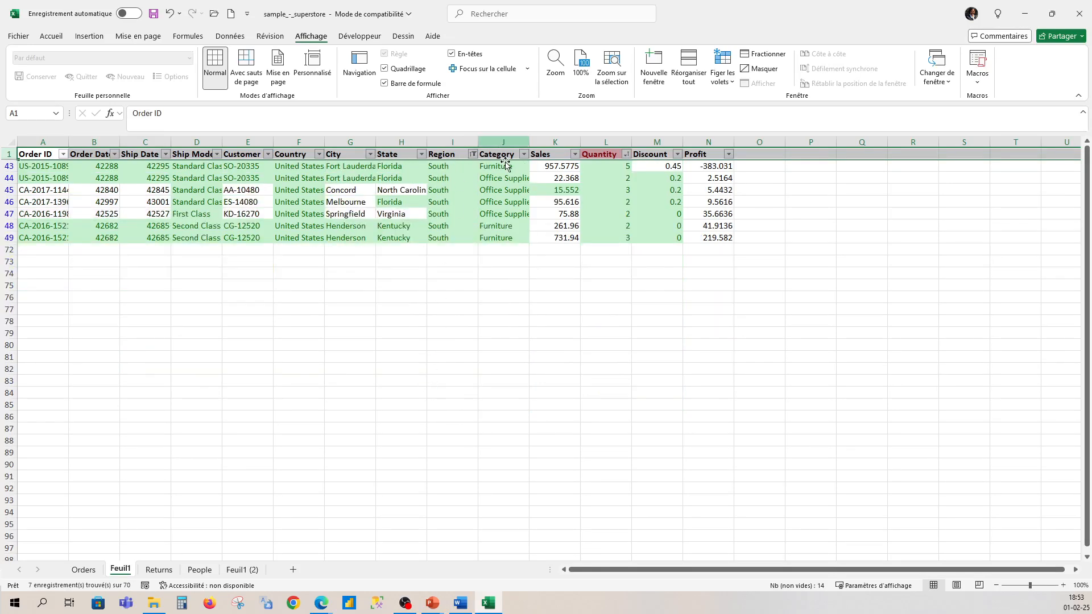